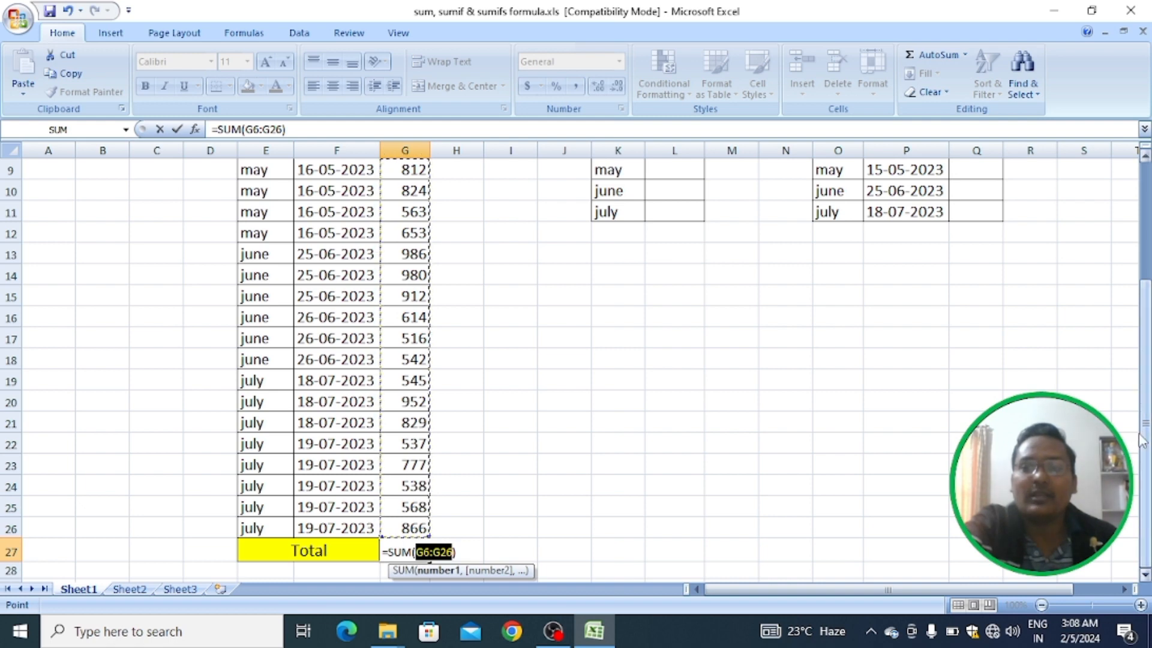
# Check the suggested range and complete the total in G27 as the sum of the Sale values G6:G26
pyautogui.scroll(3, 1144, 360)
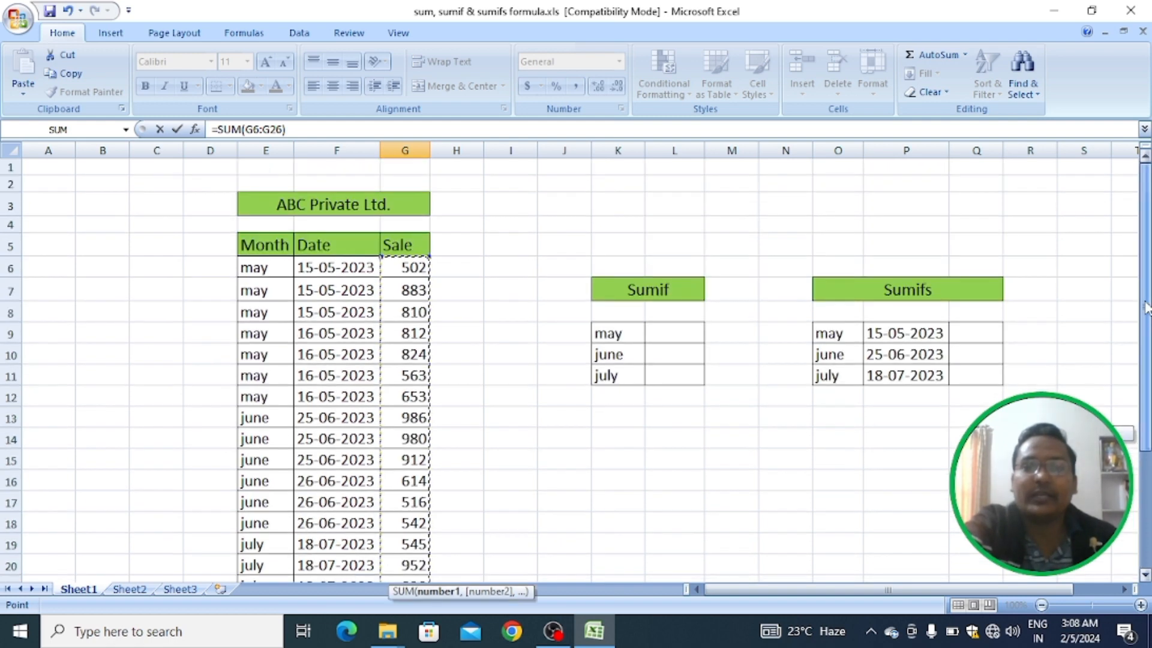
pyautogui.scroll(-2, 1146, 308)
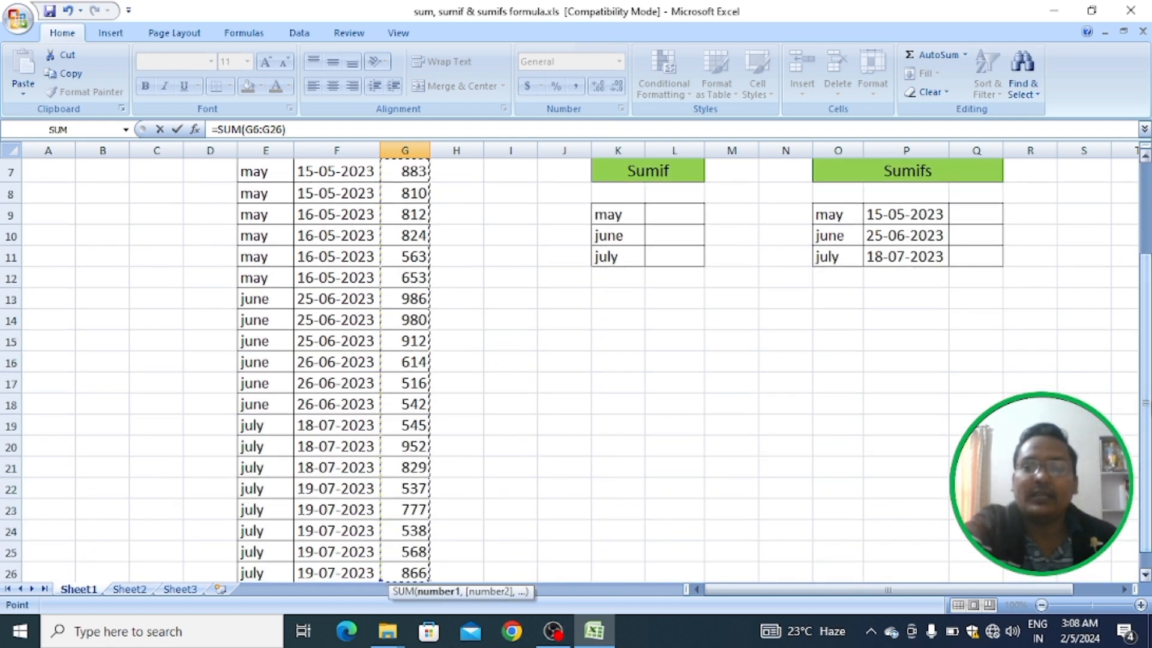
pyautogui.scroll(-1, 1145, 420)
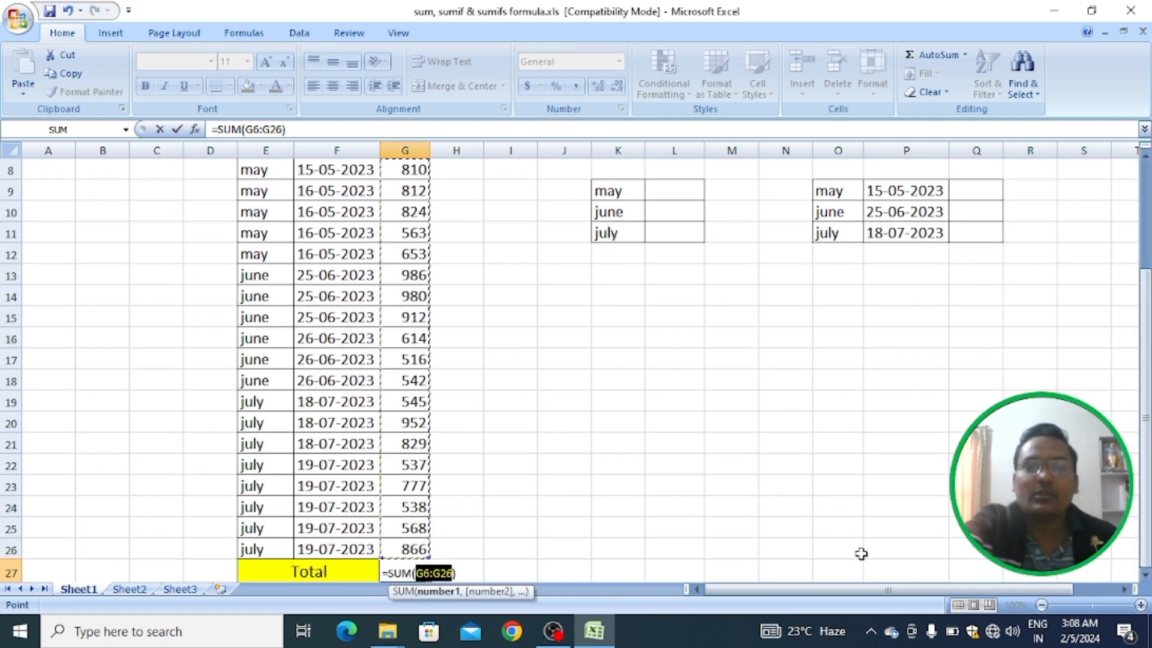
pyautogui.press('Return')
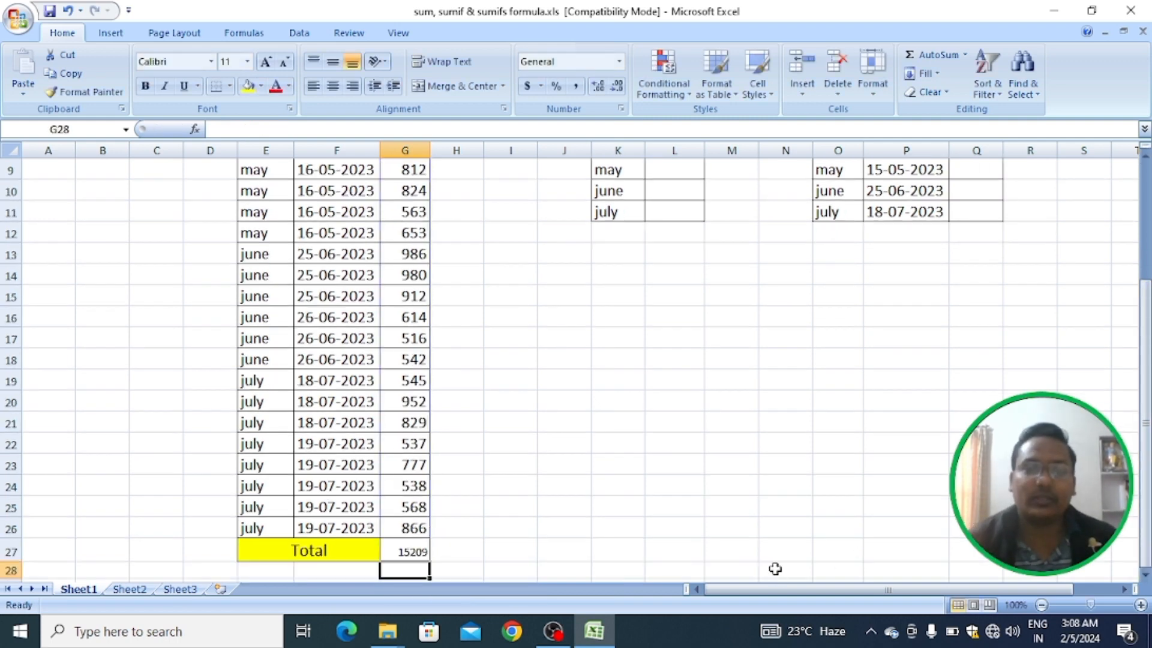
# Clear the total in G27 and re-enter it as an AutoSum of G6:G26
pyautogui.press('Up')
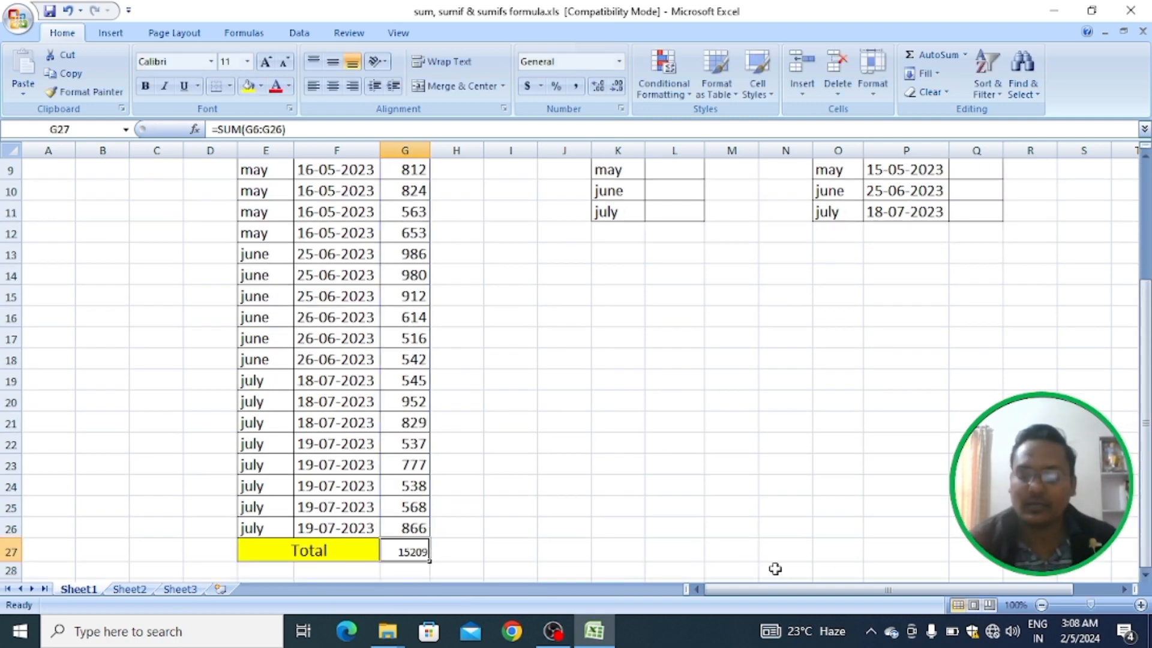
pyautogui.press('Delete')
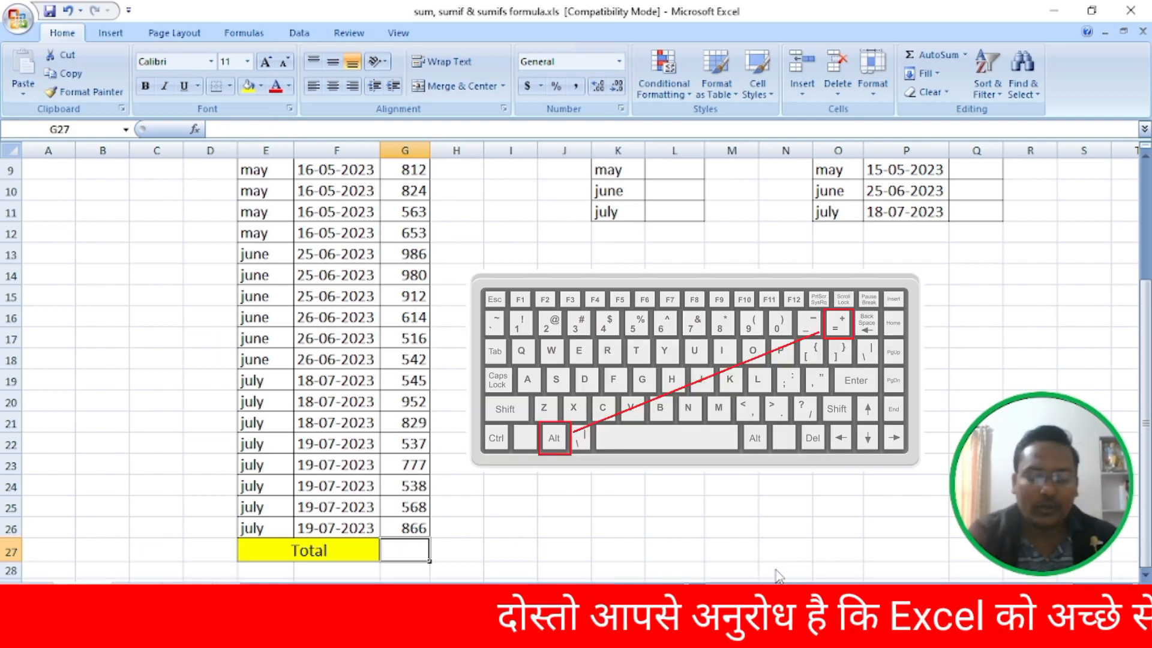
pyautogui.hotkey('alt', '=')
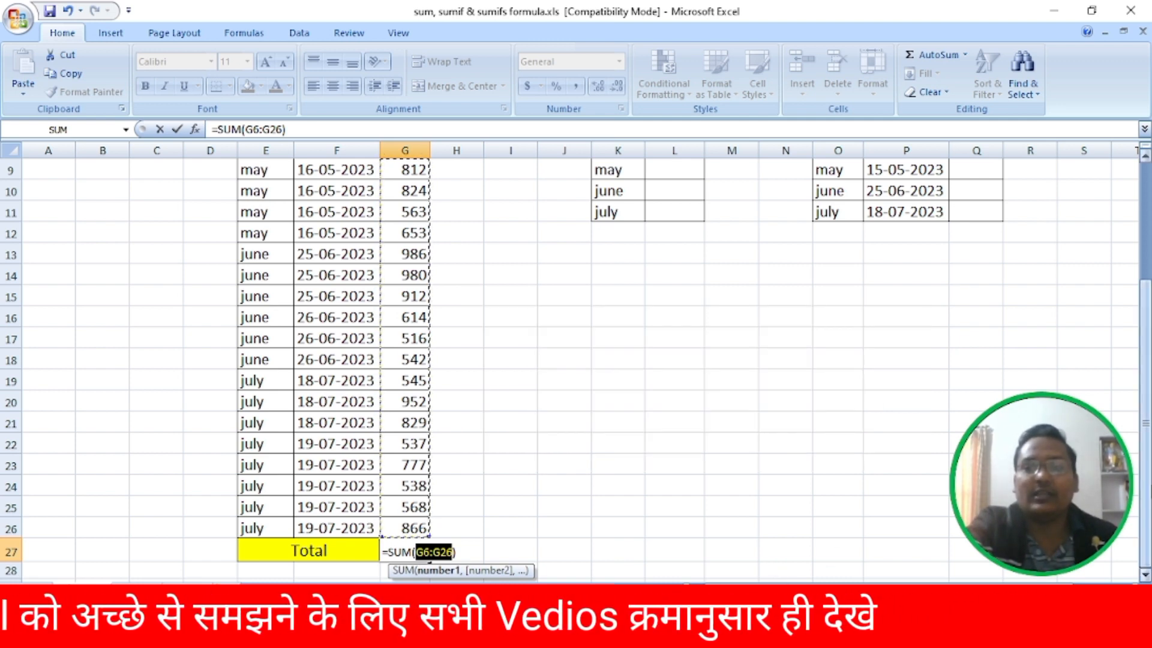
pyautogui.scroll(3, 570, 360)
pyautogui.scroll(-3, 570, 360)
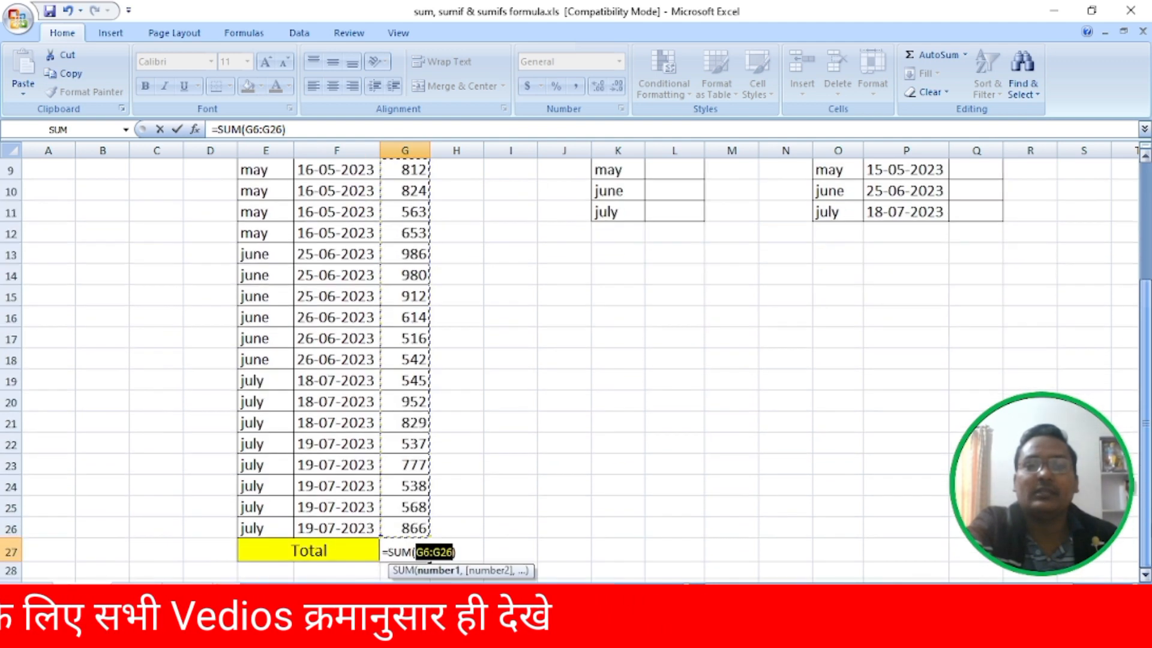
pyautogui.press('Return')
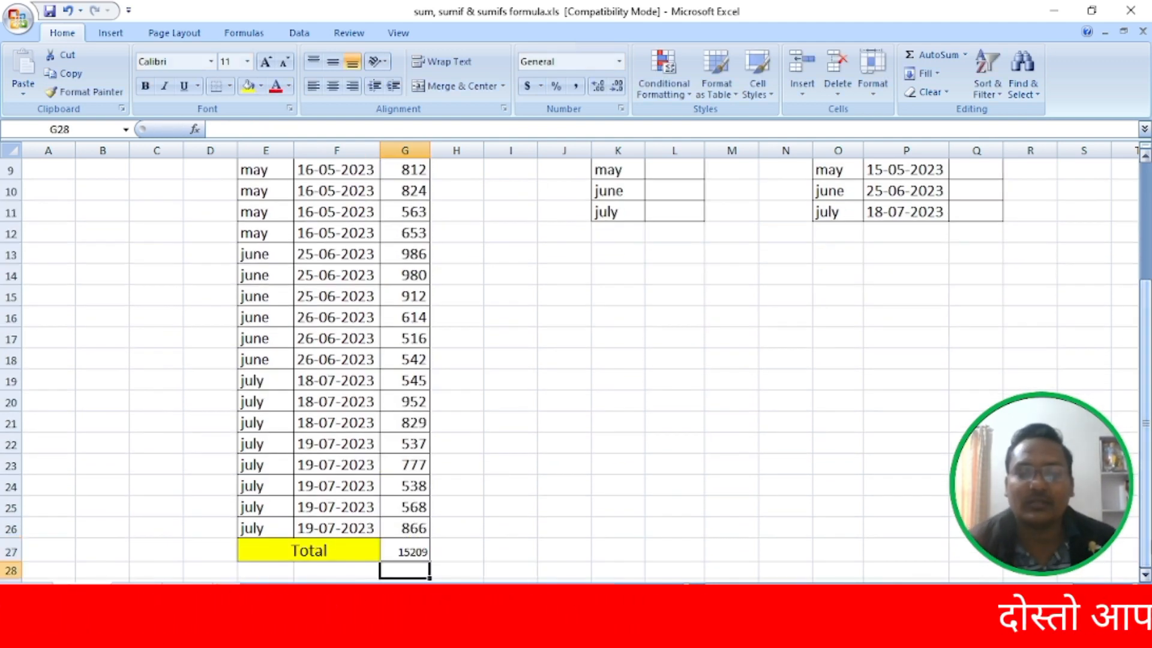
# Clear the total in G27 and the June sale value in G15
pyautogui.click(405, 550)
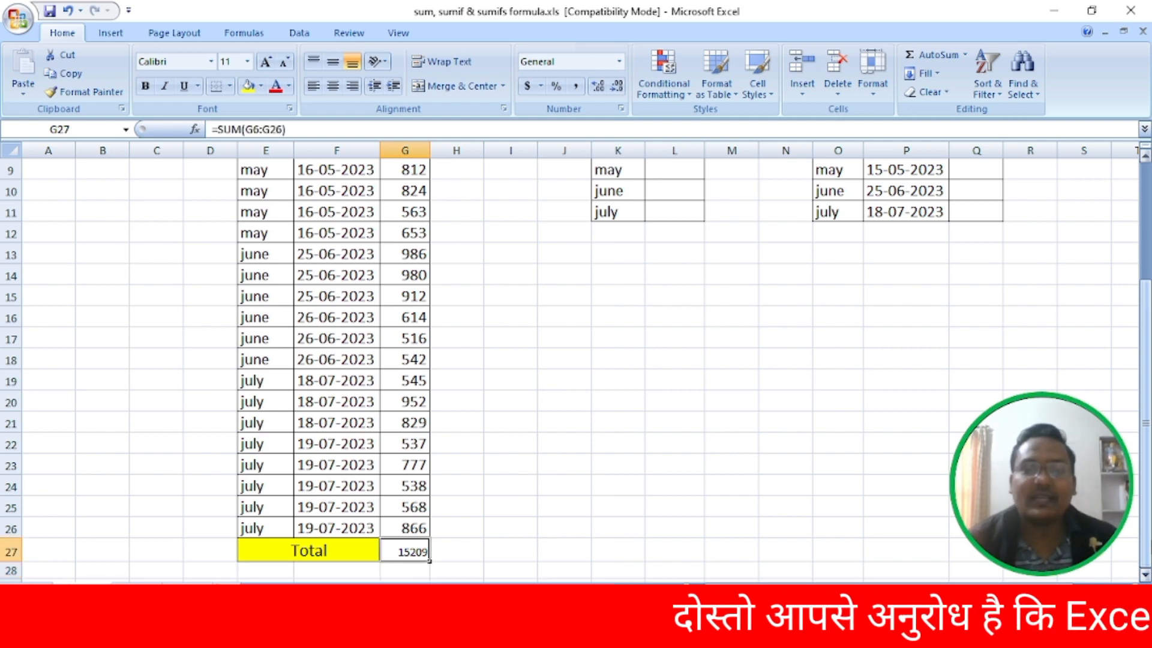
pyautogui.press('Delete')
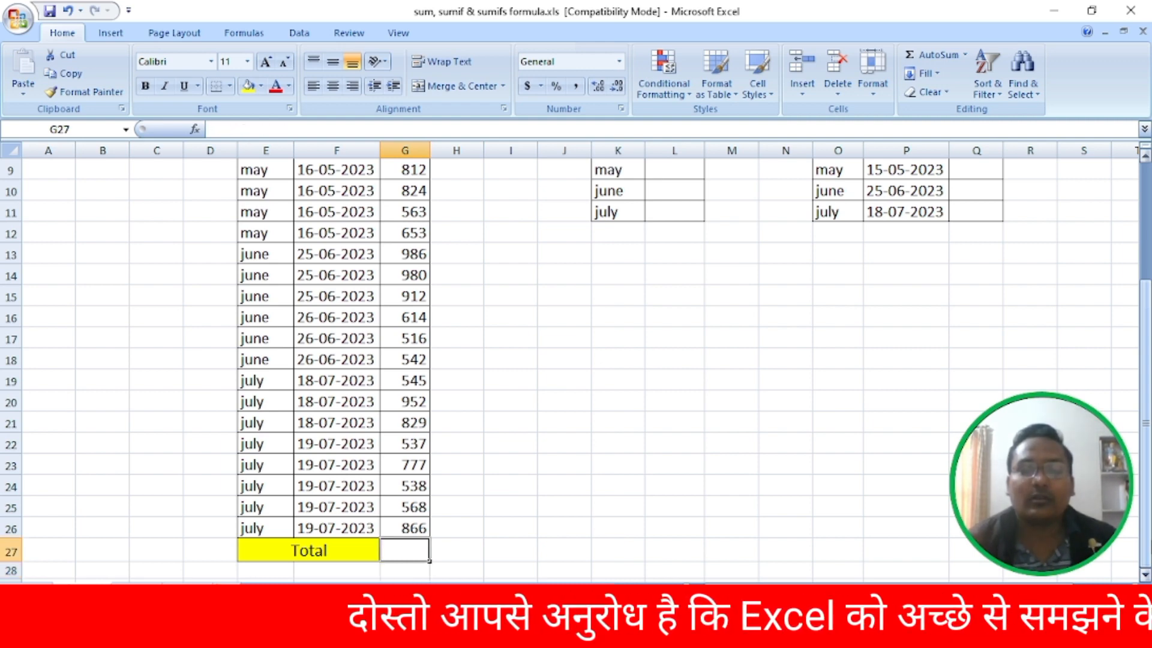
pyautogui.click(405, 528)
pyautogui.press('Up')
pyautogui.press('Up')
pyautogui.press('Up')
pyautogui.press('Up')
pyautogui.press('Up')
pyautogui.press('Up')
pyautogui.press('Up')
pyautogui.press('Up')
pyautogui.press('Up')
pyautogui.press('Up')
pyautogui.press('Up')
pyautogui.press('Up')
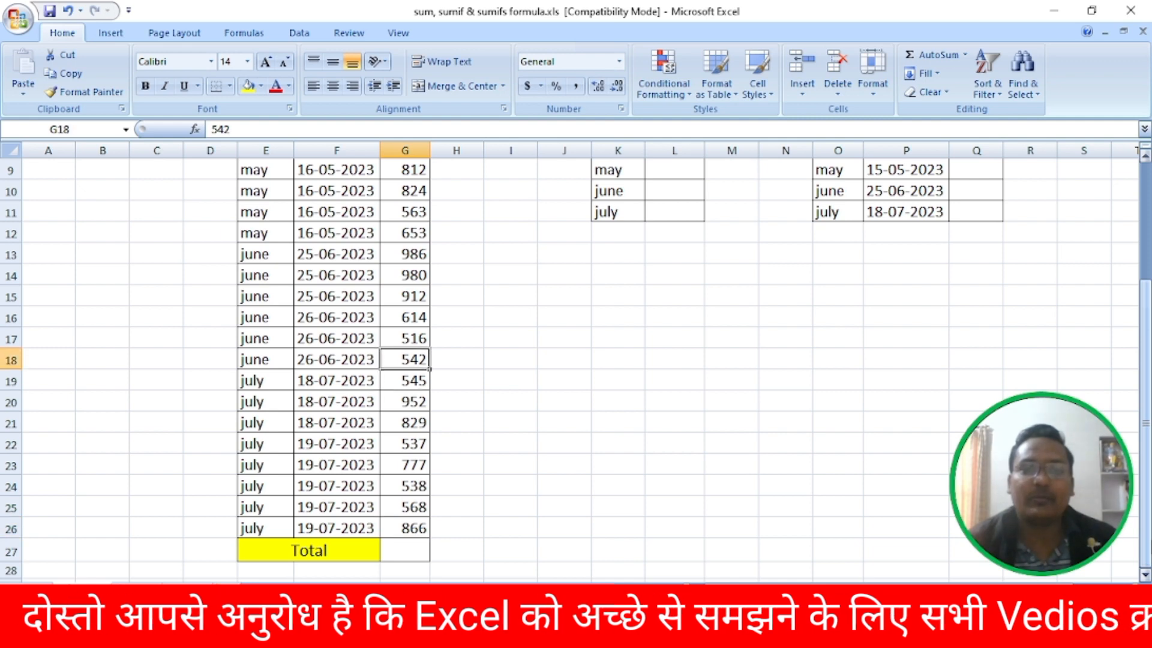
pyautogui.press('Down')
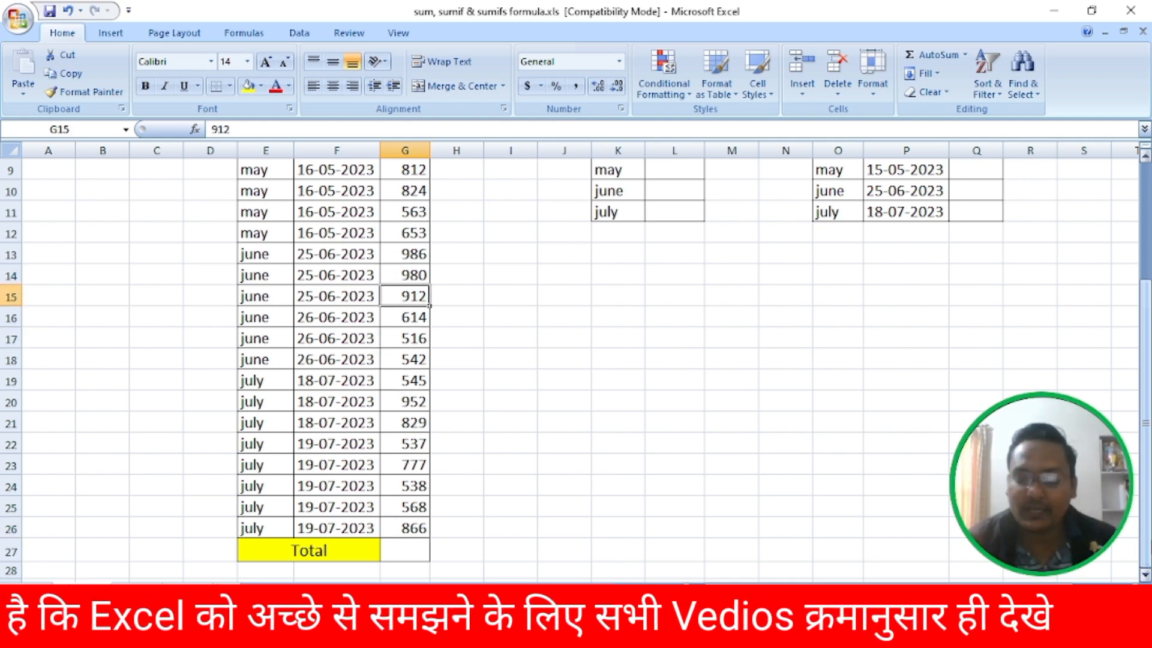
pyautogui.press('Delete')
# Try AutoSum in the total cell G27, inspect the range it proposes, and cancel the formula
pyautogui.press('Down')
pyautogui.press('Down')
pyautogui.press('Down')
pyautogui.press('Down')
pyautogui.press('Down')
pyautogui.press('Down')
pyautogui.press('Down')
pyautogui.press('Down')
pyautogui.press('Down')
pyautogui.press('Down')
pyautogui.press('Down')
pyautogui.press('Down')
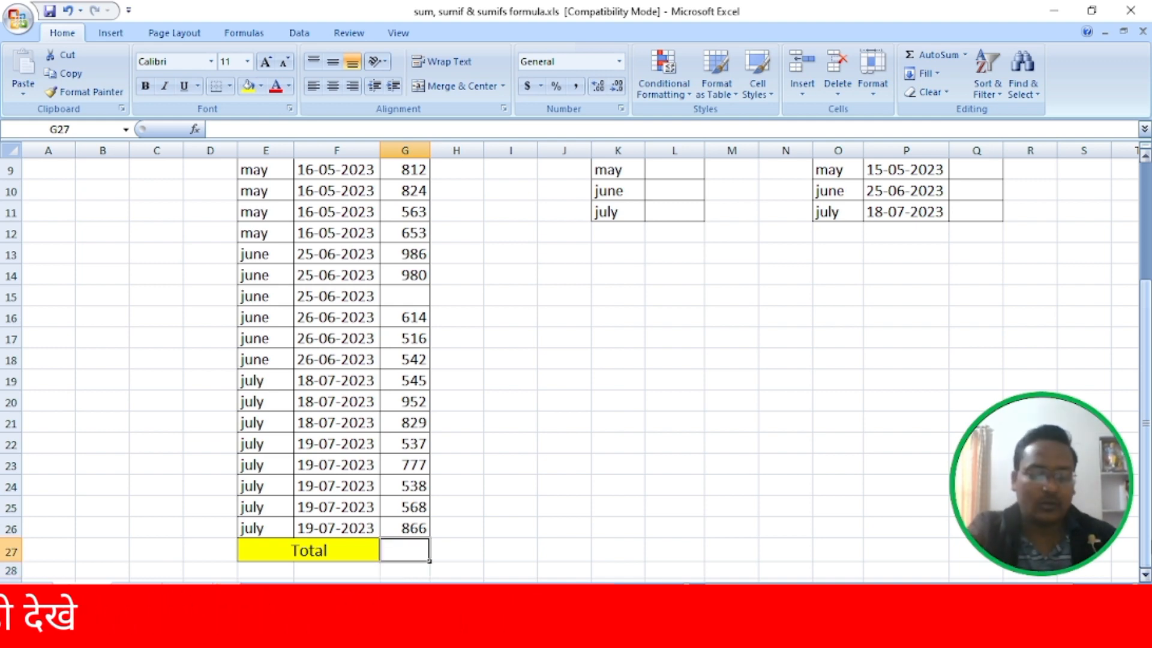
pyautogui.hotkey('alt', '=')
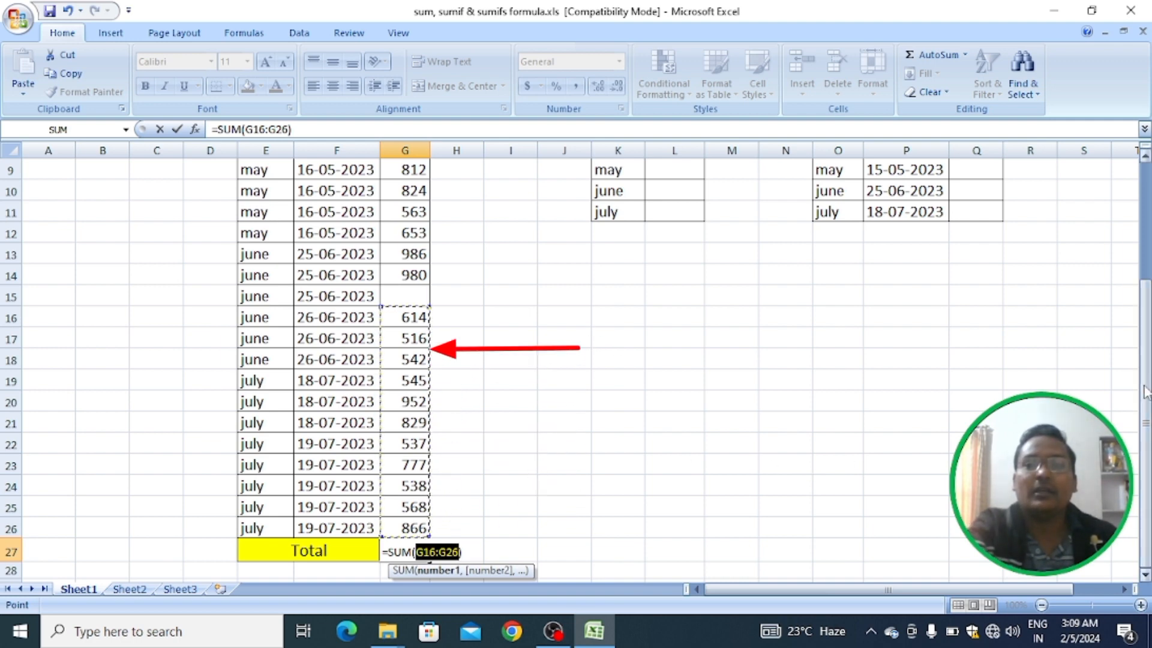
pyautogui.moveTo(1145, 414); pyautogui.dragTo(1145, 397)
pyautogui.moveTo(1150, 332); pyautogui.dragTo(1150, 405)
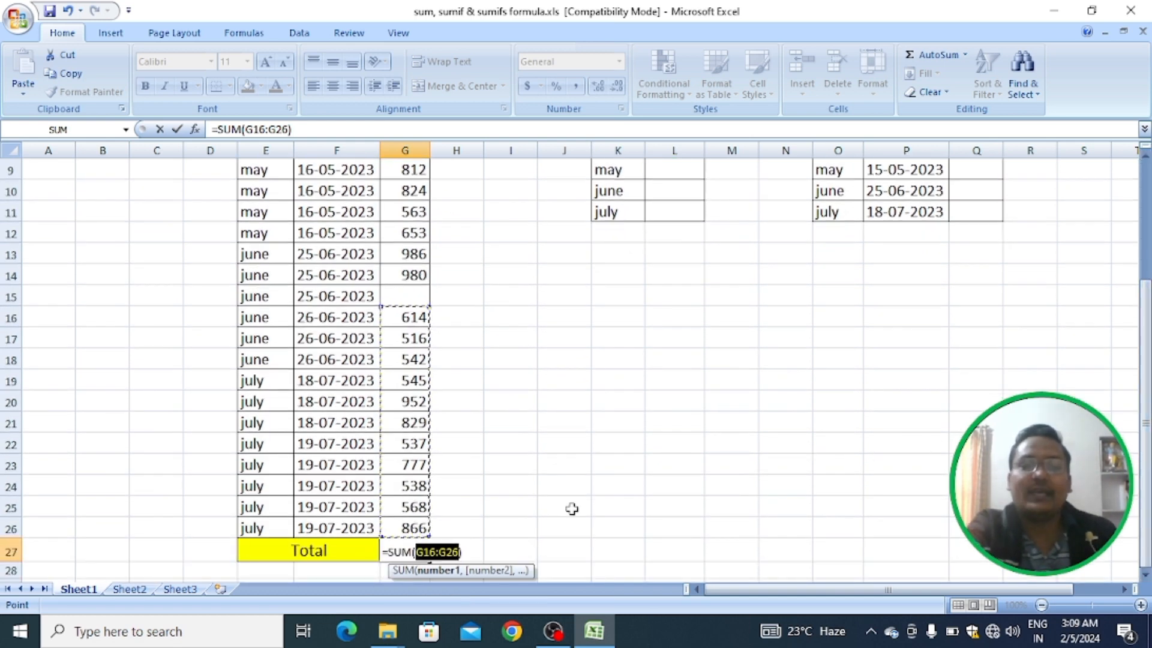
pyautogui.press('Escape')
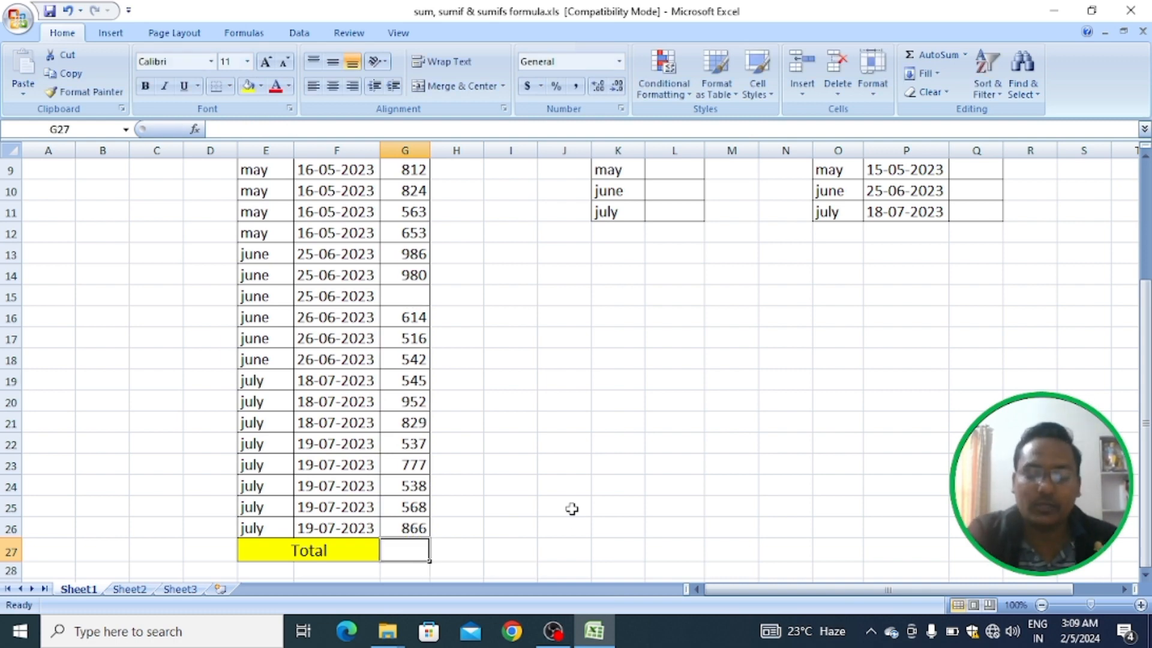
# Enter a SUM formula in total cell G27 covering the whole Sale range G6:G26
pyautogui.write('=sum')
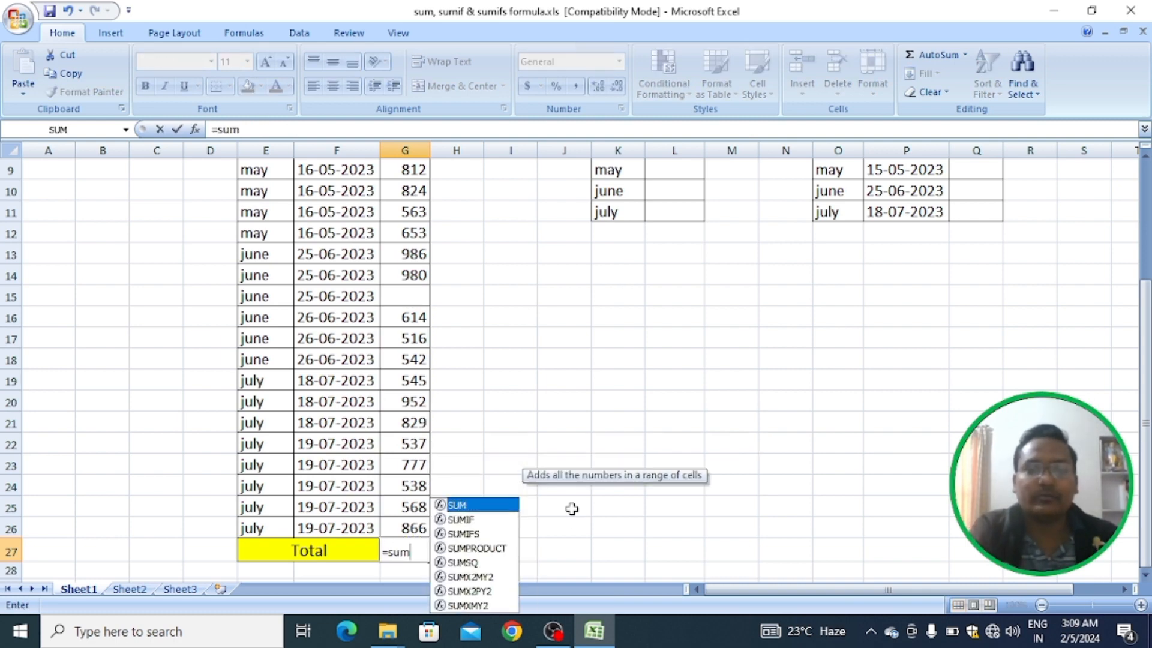
pyautogui.press('Tab')
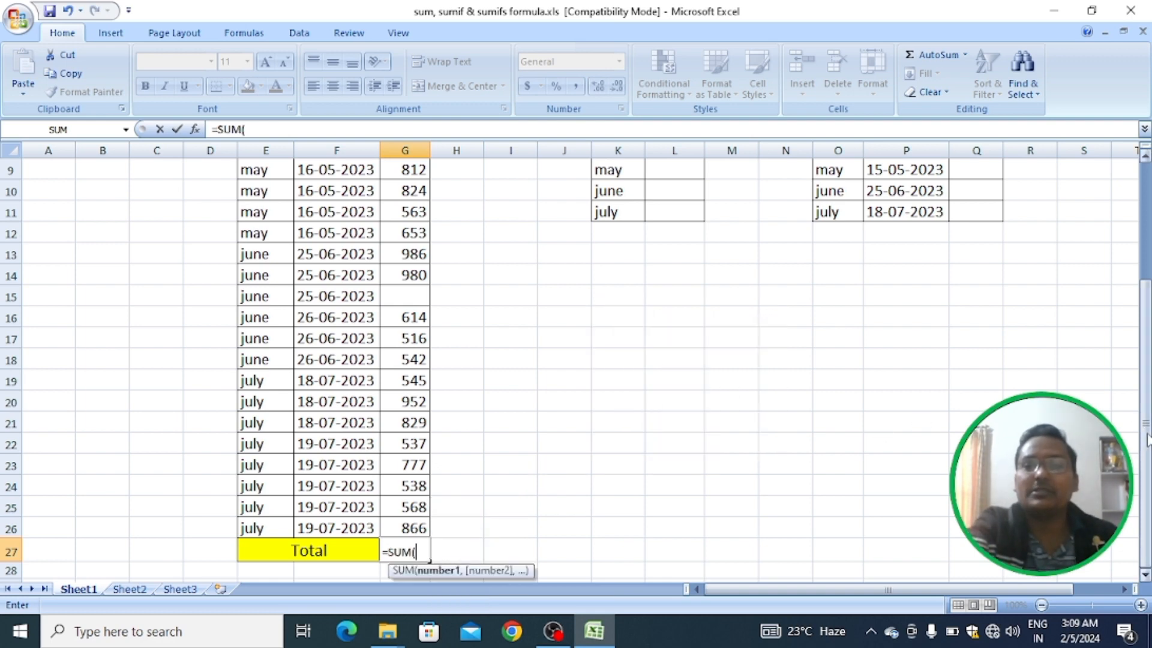
pyautogui.scroll(3, 570, 371)
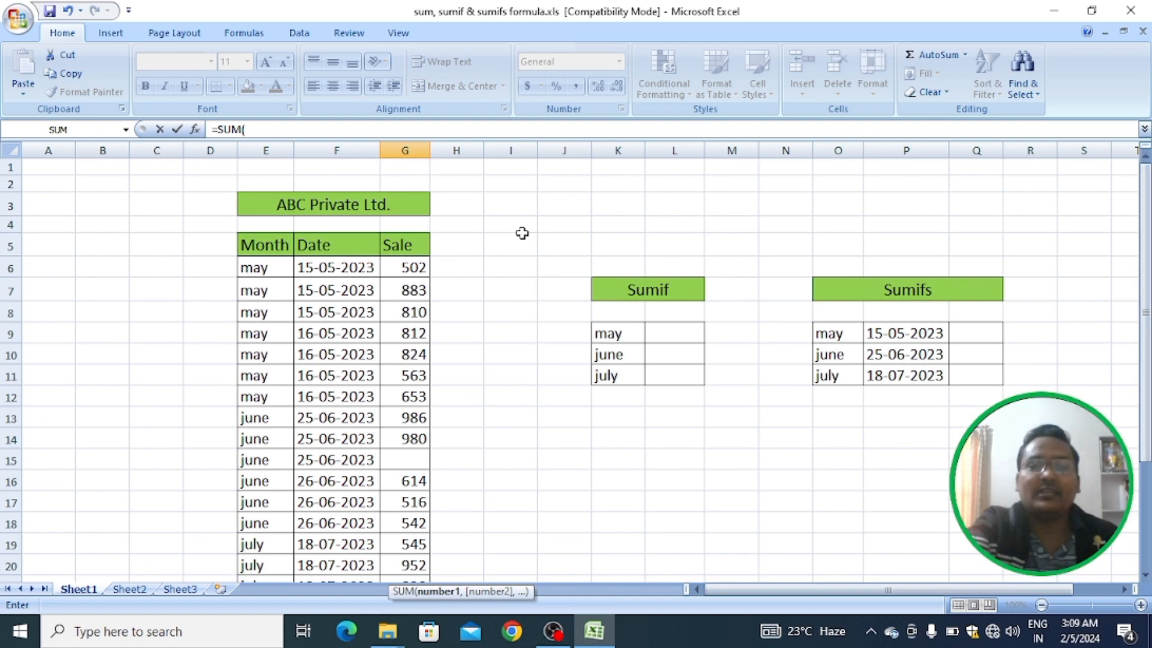
pyautogui.click(418, 270)
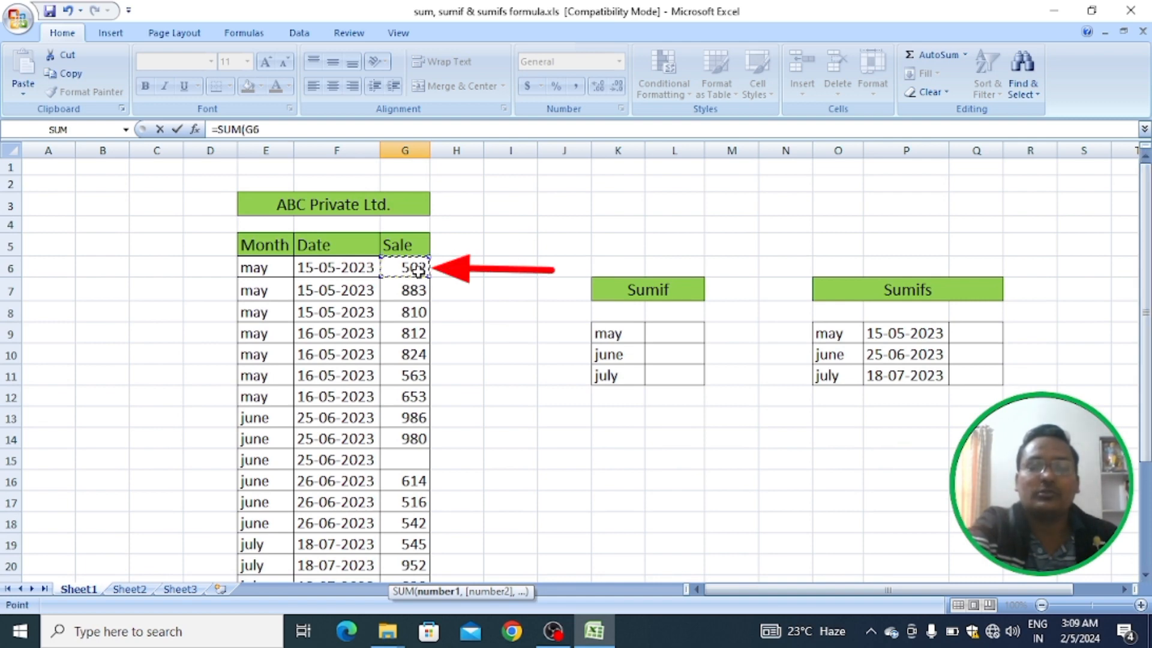
pyautogui.moveTo(1145, 255); pyautogui.dragTo(1145, 269)
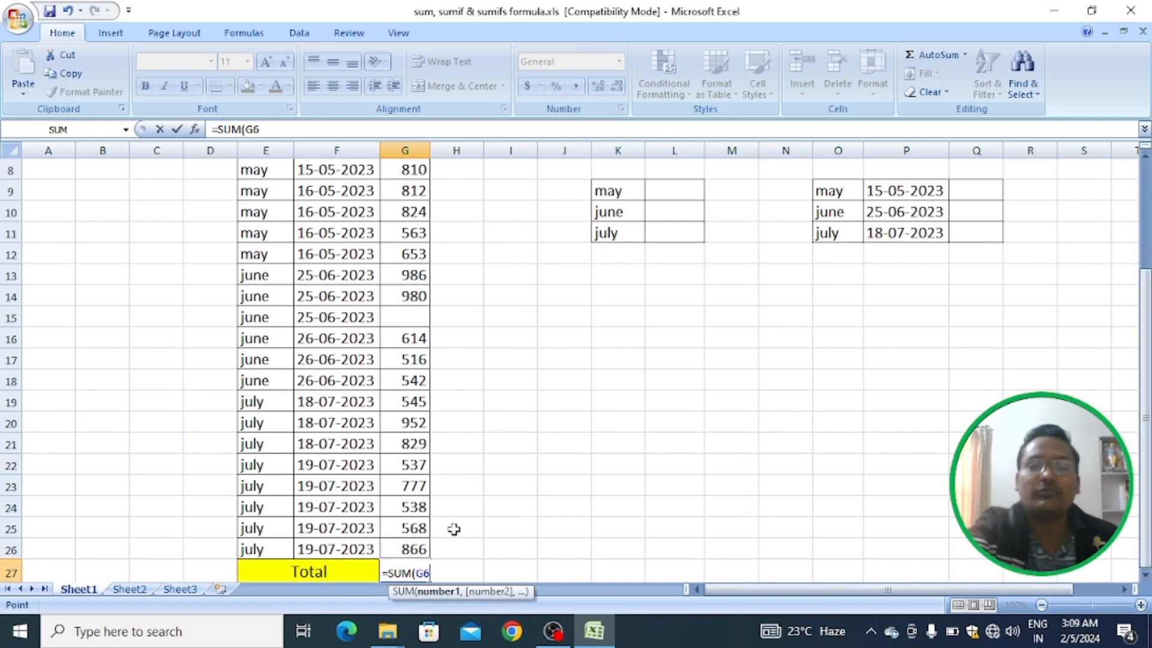
pyautogui.keyDown('shift'); pyautogui.click(423, 548); pyautogui.keyUp('shift')
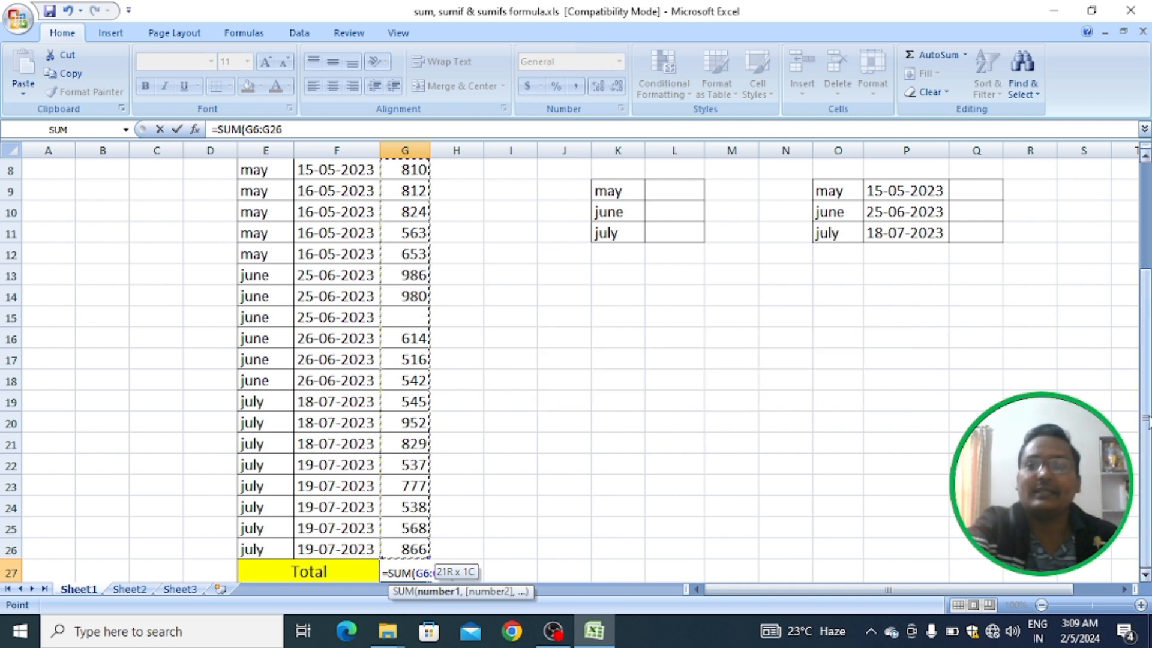
pyautogui.scroll(2, 576, 370)
pyautogui.scroll(-2, 835, 506)
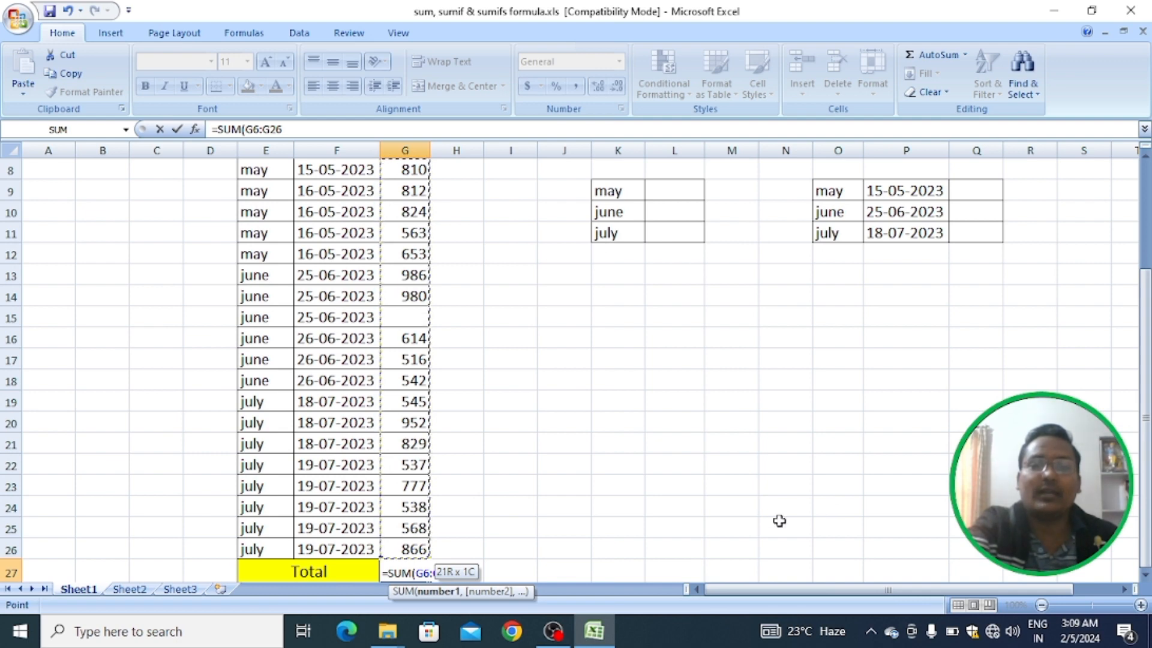
pyautogui.press('Return')
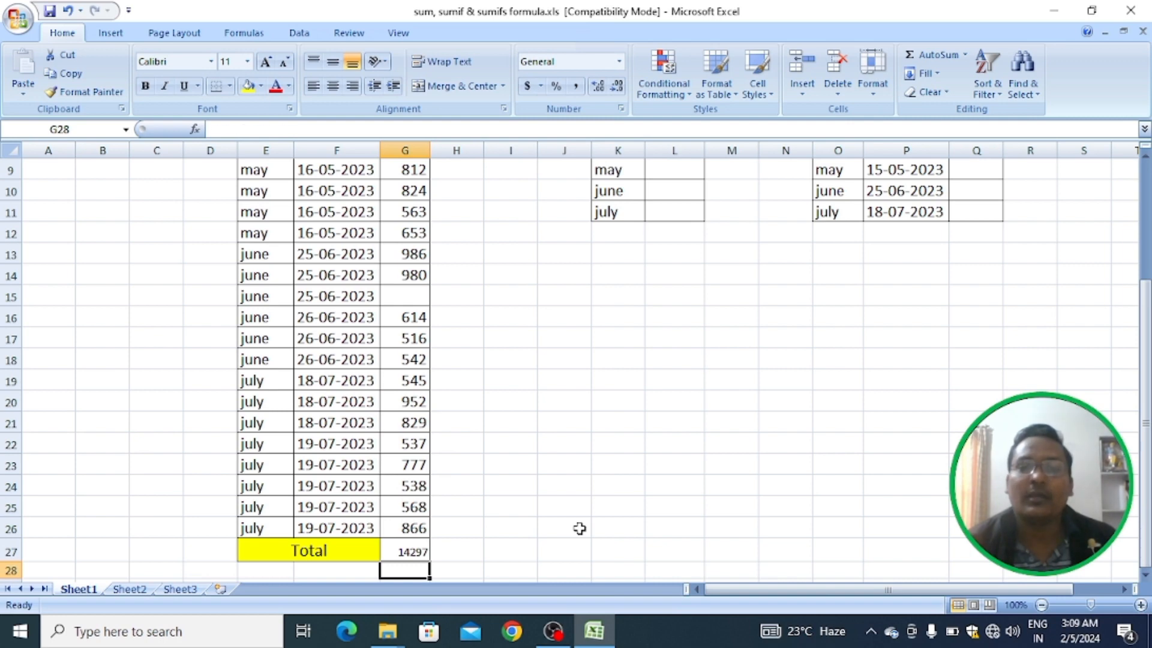
# Enter 912 in the blank Sale cell G15
pyautogui.press('Up')
pyautogui.hotkey('ctrl', 'Up')
pyautogui.press('Up')
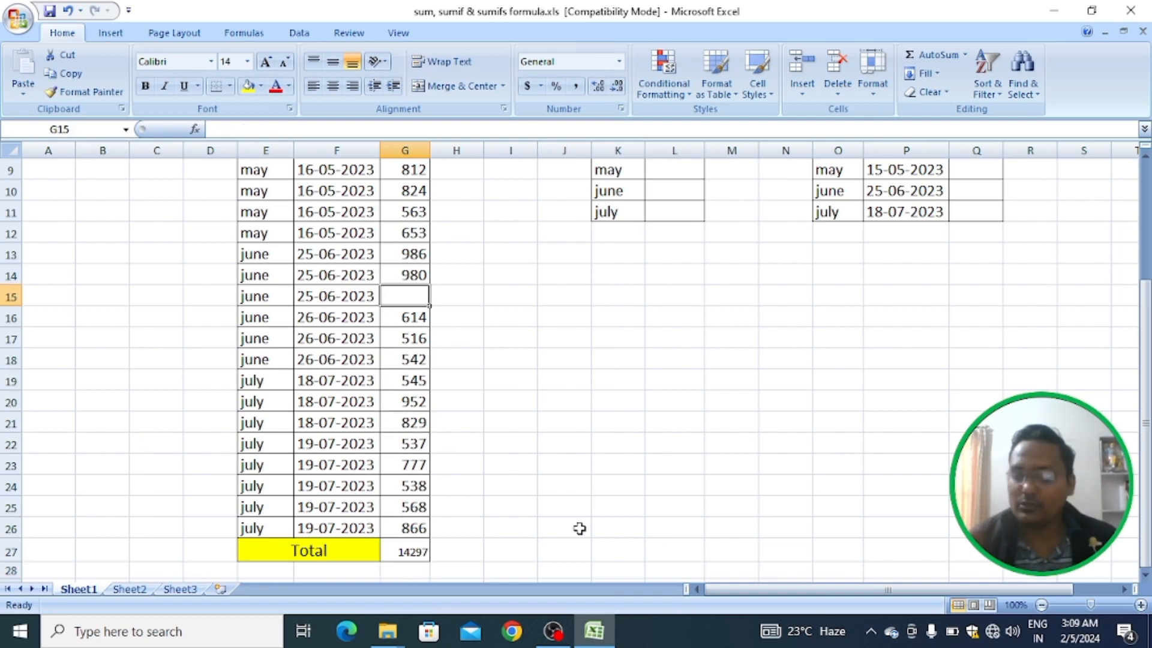
pyautogui.write('912')
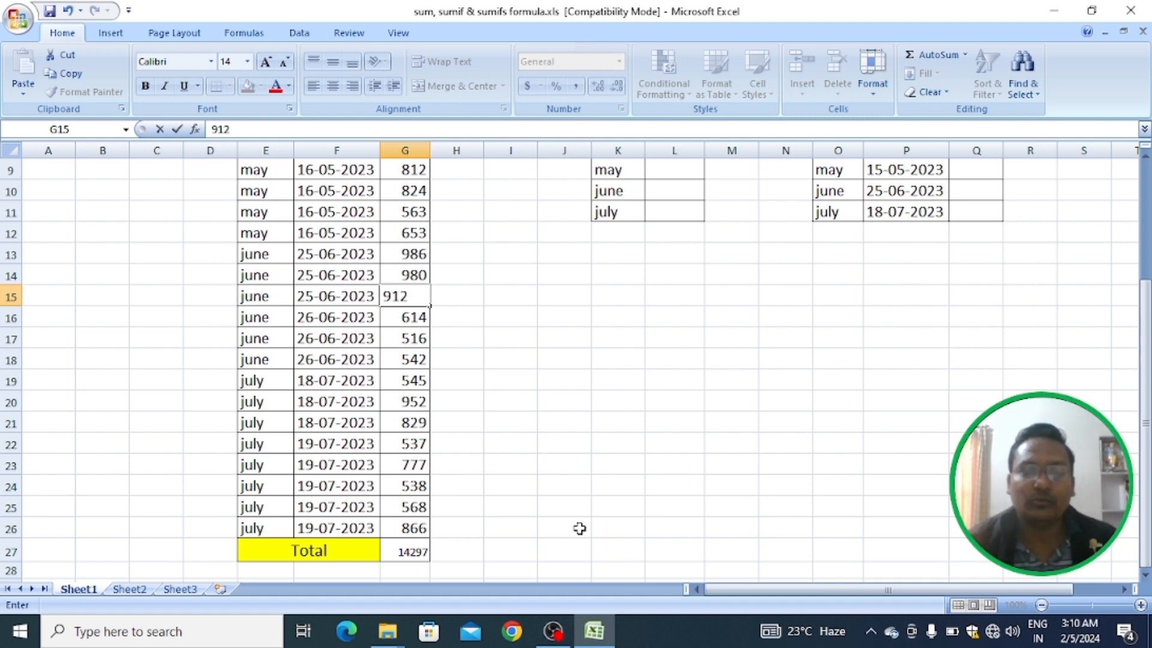
pyautogui.press('Return')
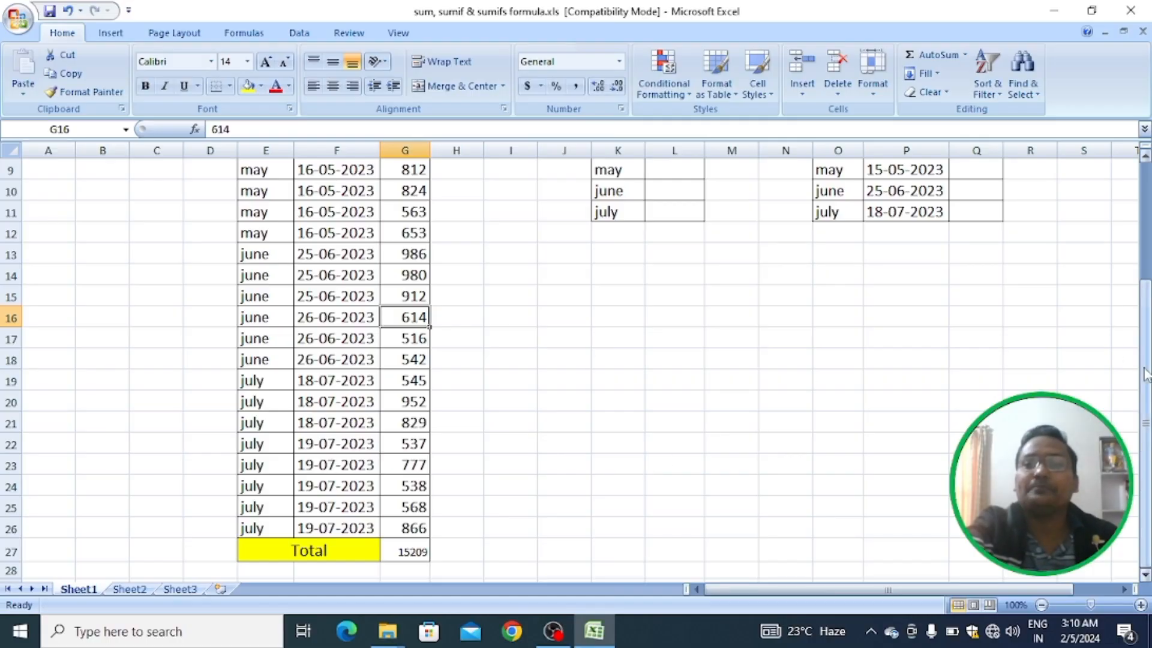
# Start a SUMIF formula in L9 beside may, using the Month column as the absolute range $E$6:$E$26
pyautogui.moveTo(1146, 375); pyautogui.dragTo(1146, 342)
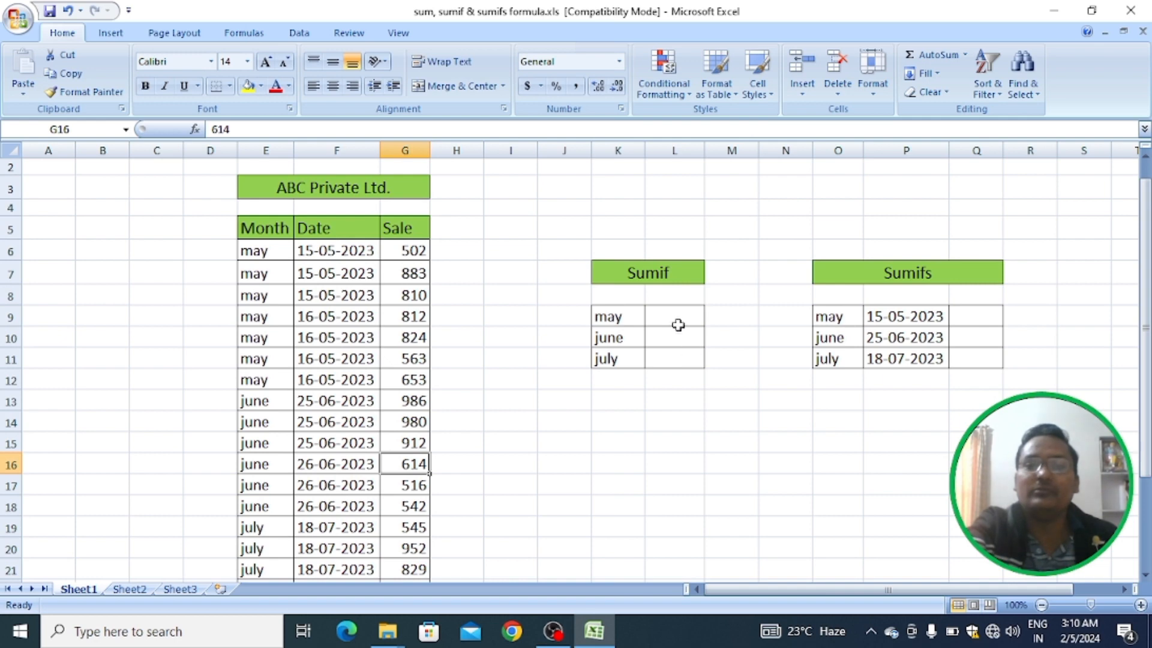
pyautogui.click(668, 313)
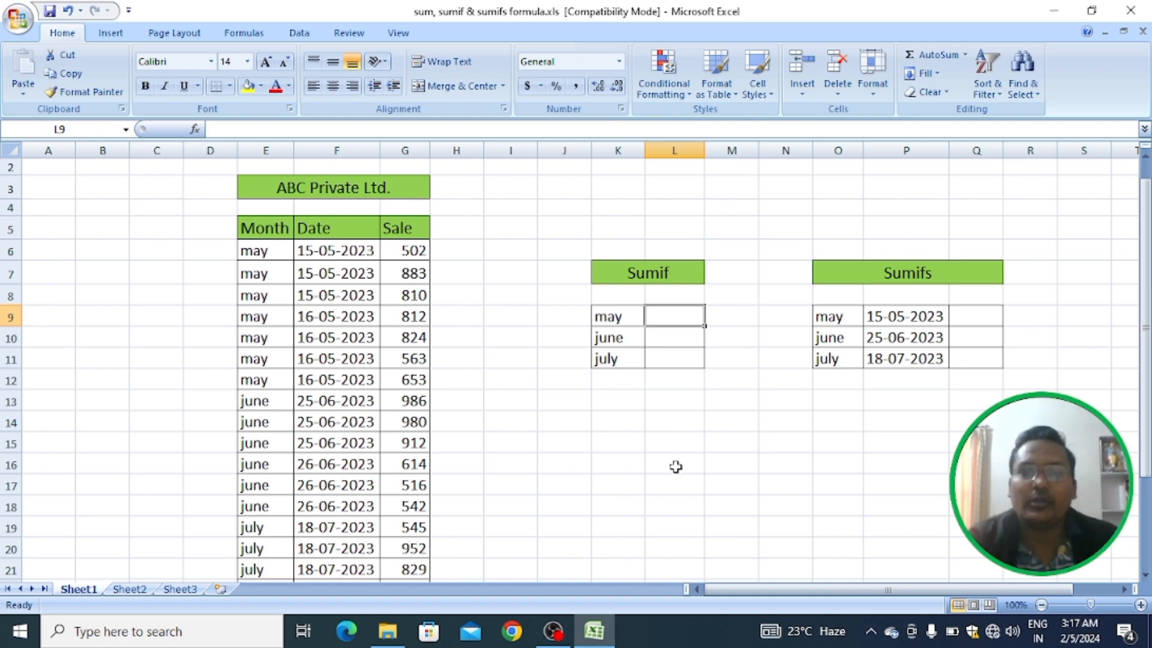
pyautogui.write('=s')
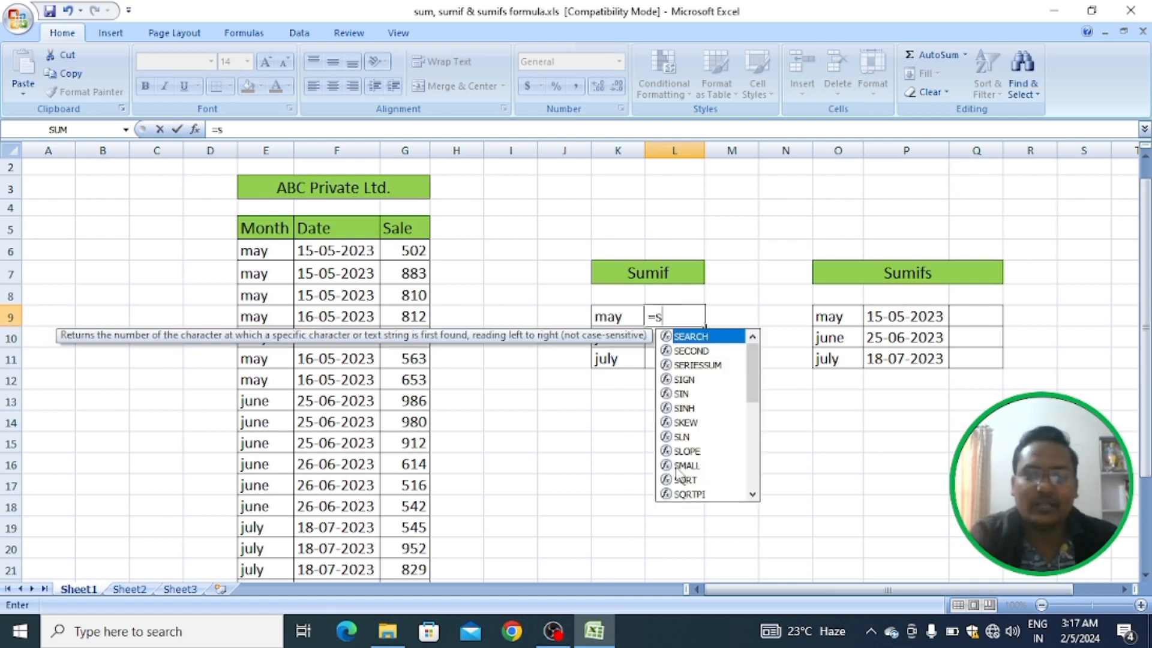
pyautogui.write('umif')
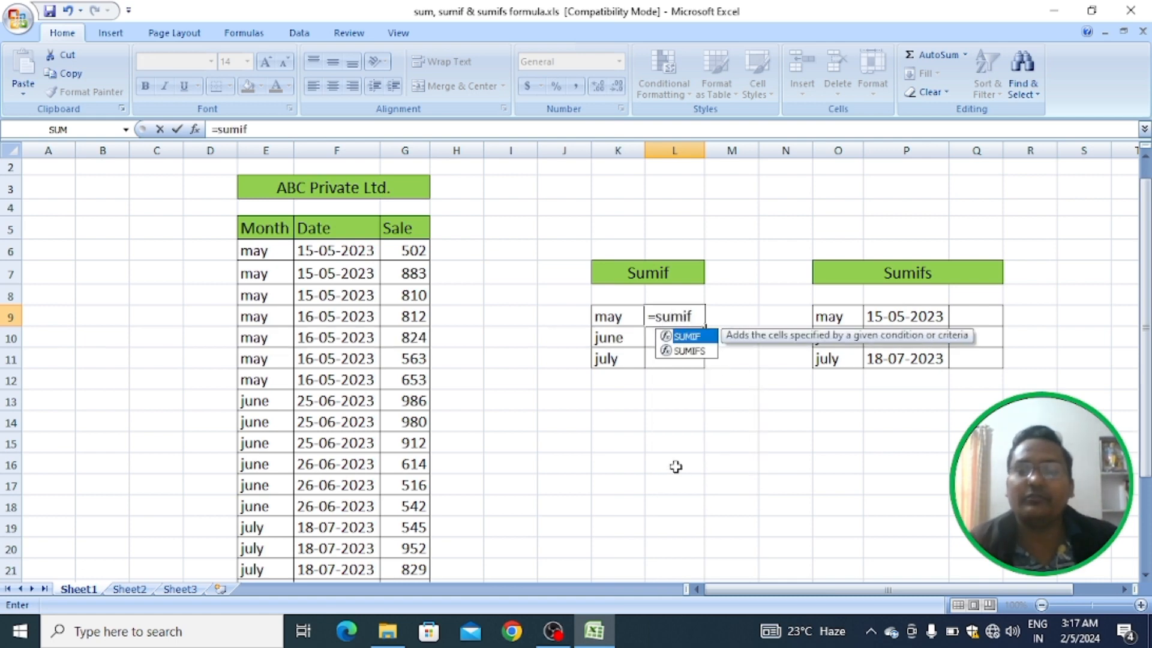
pyautogui.press('Tab')
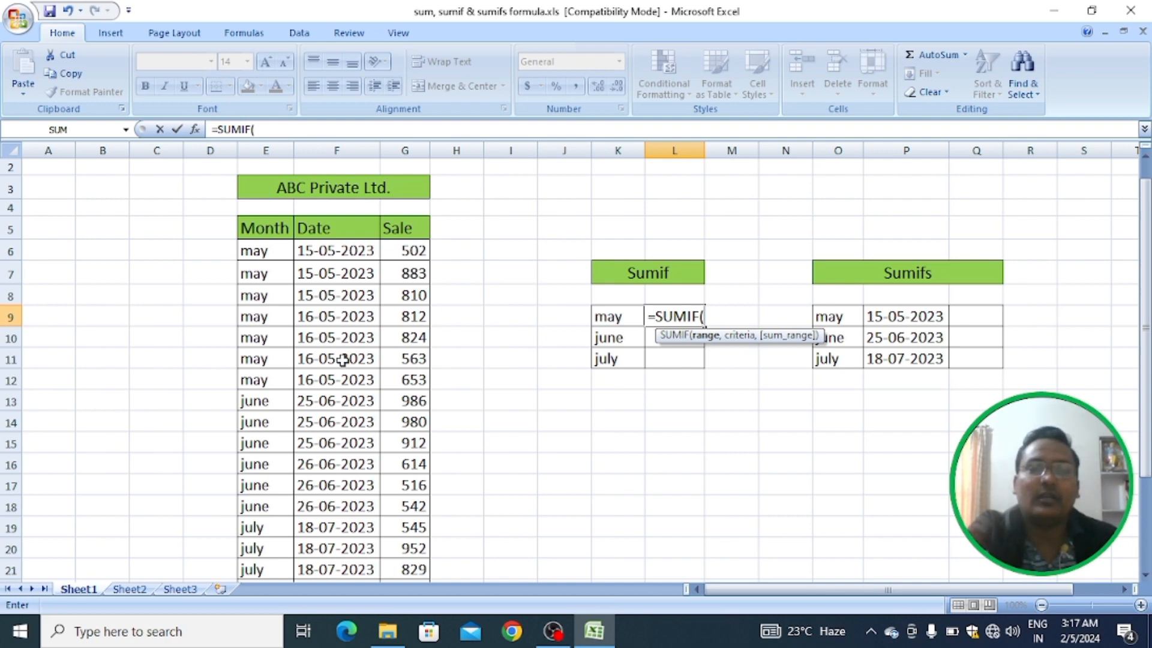
pyautogui.click(276, 248)
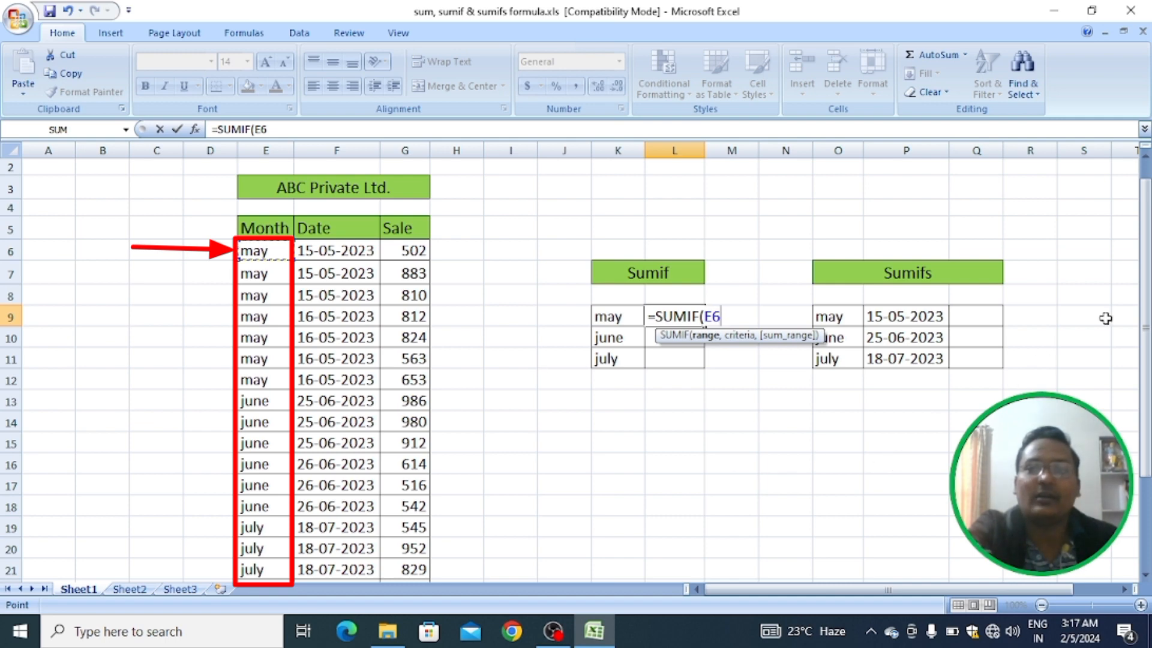
pyautogui.moveTo(1147, 360); pyautogui.dragTo(1148, 450)
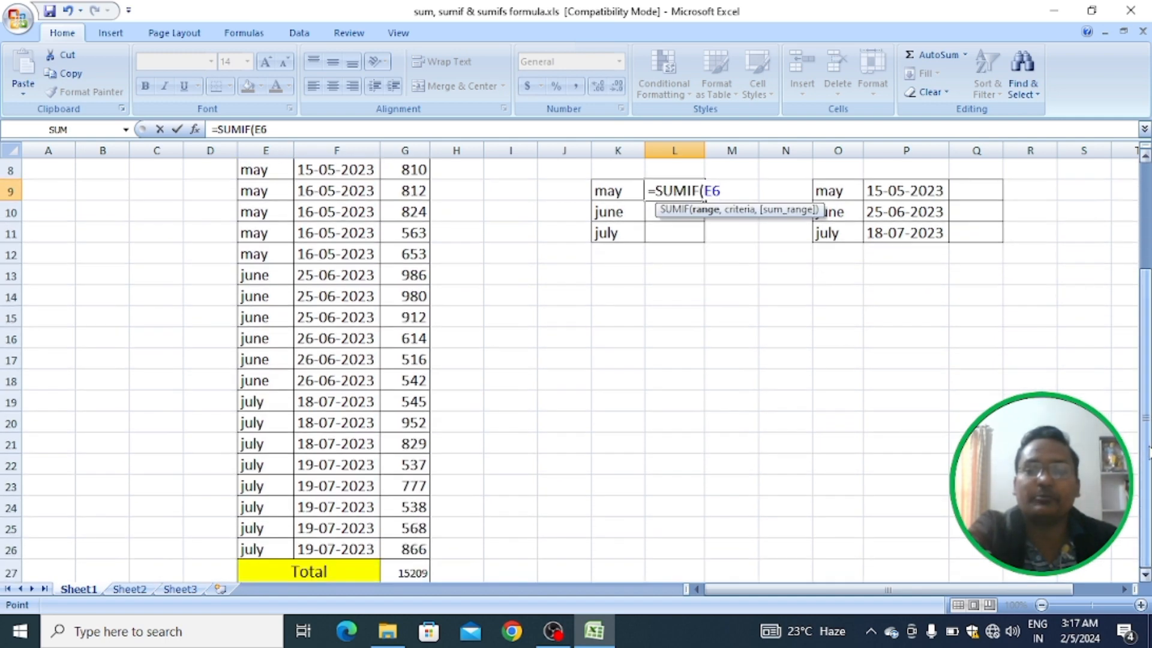
pyautogui.keyDown('shift'); pyautogui.click(270, 550); pyautogui.keyUp('shift')
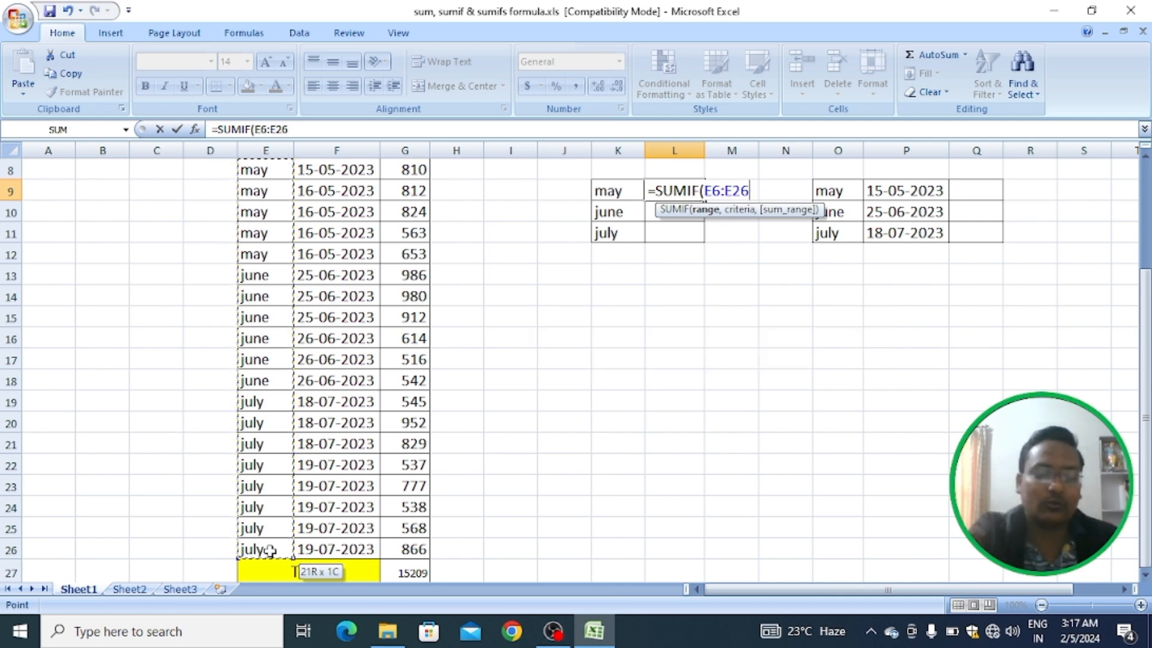
pyautogui.press('F4')
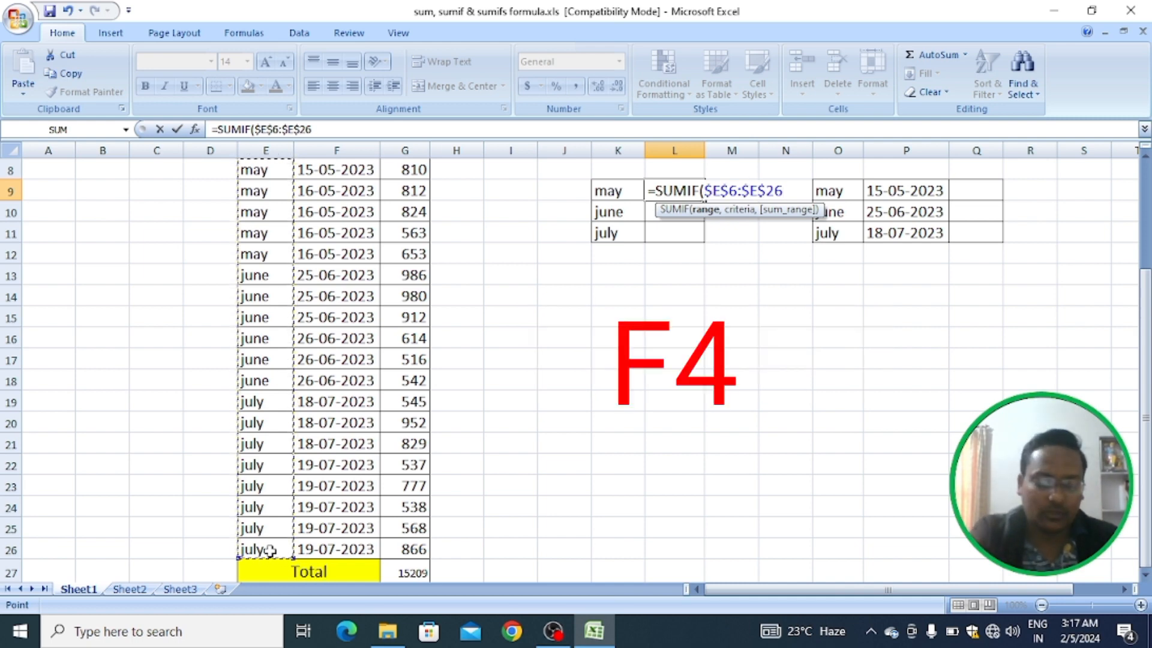
pyautogui.write(',')
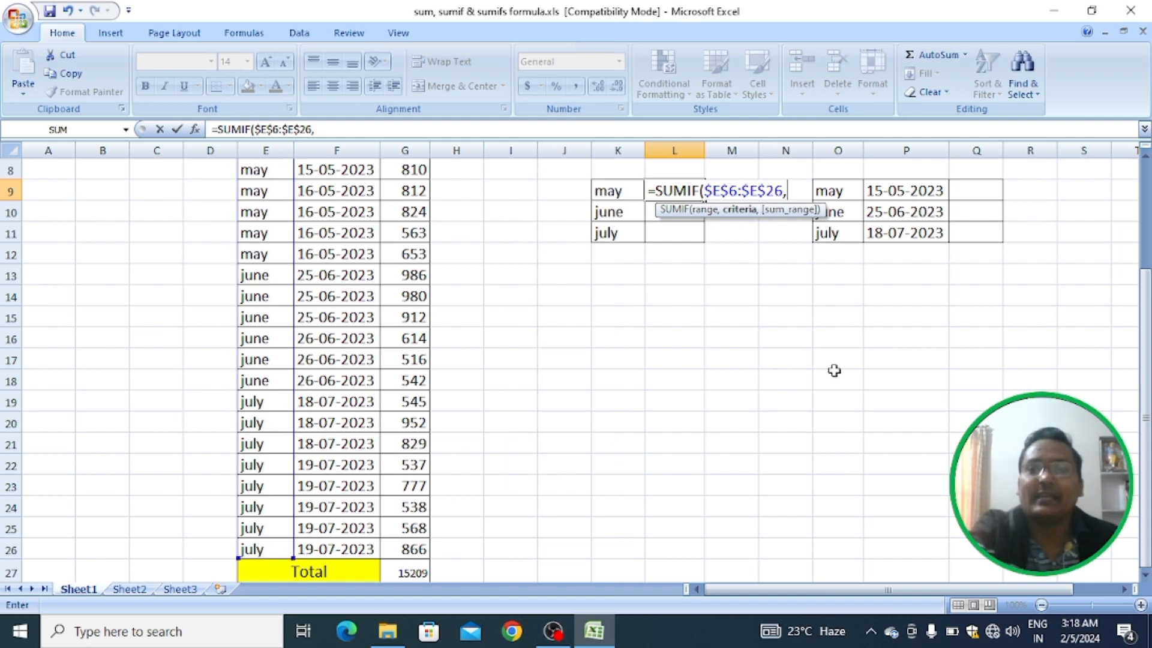
# Complete the SUMIF in L9 with K9 as the criterion and the Sale column $G$6:$G$26 as the absolute sum range
pyautogui.moveTo(1149, 352); pyautogui.dragTo(1149, 258)
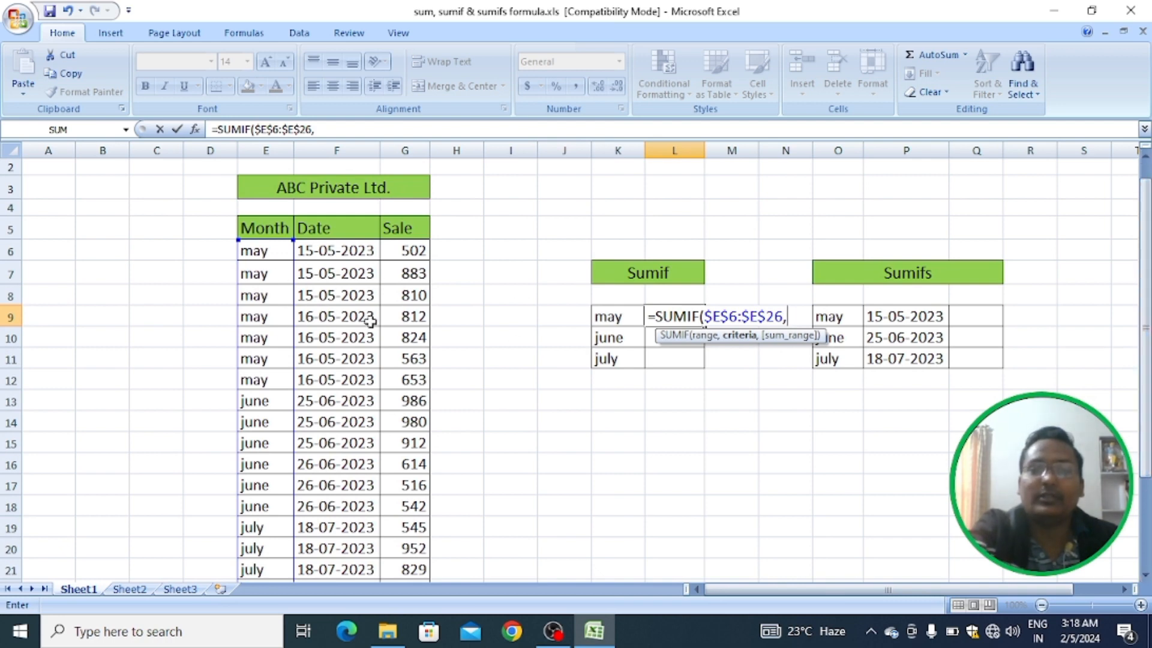
pyautogui.click(620, 318)
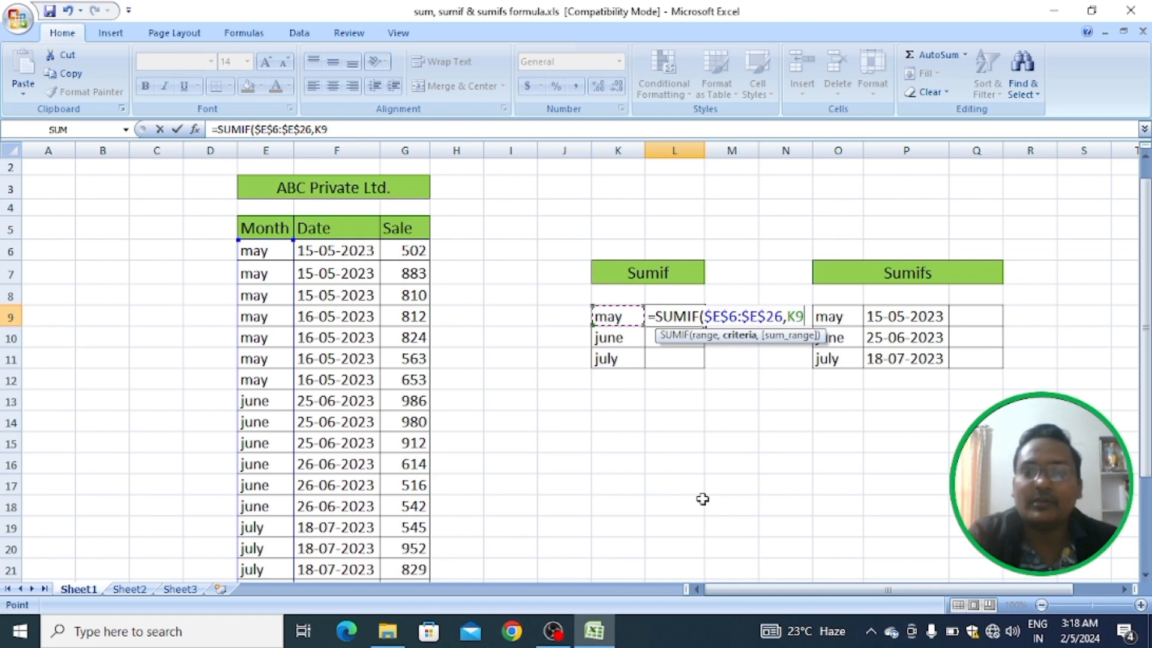
pyautogui.write(',')
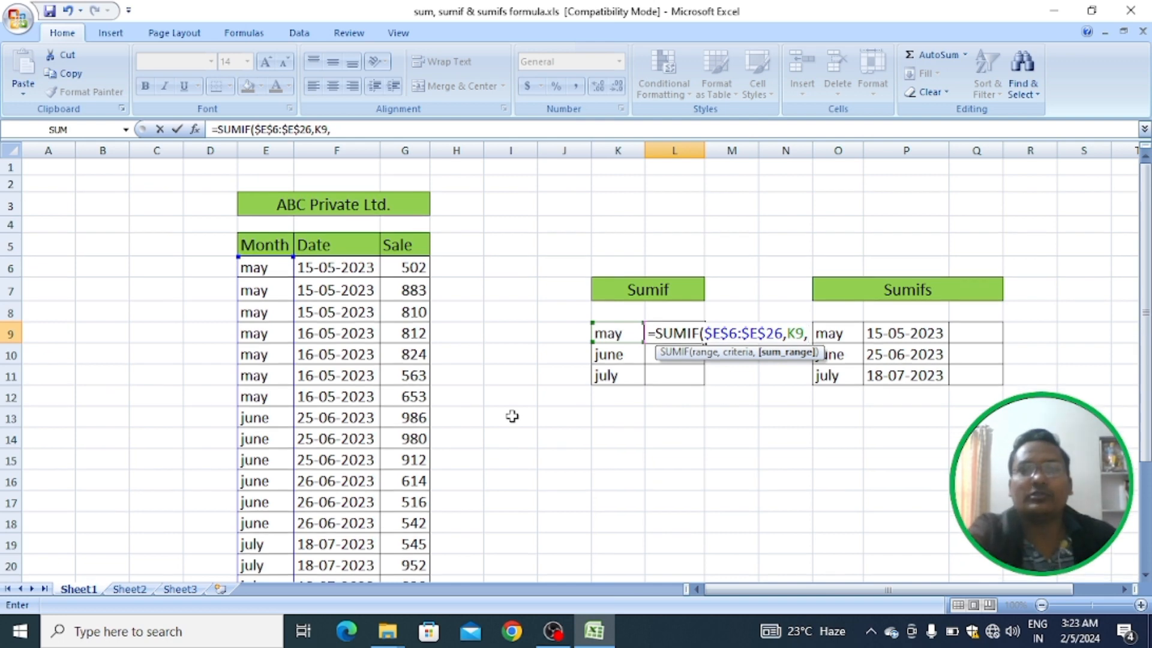
pyautogui.click(414, 267)
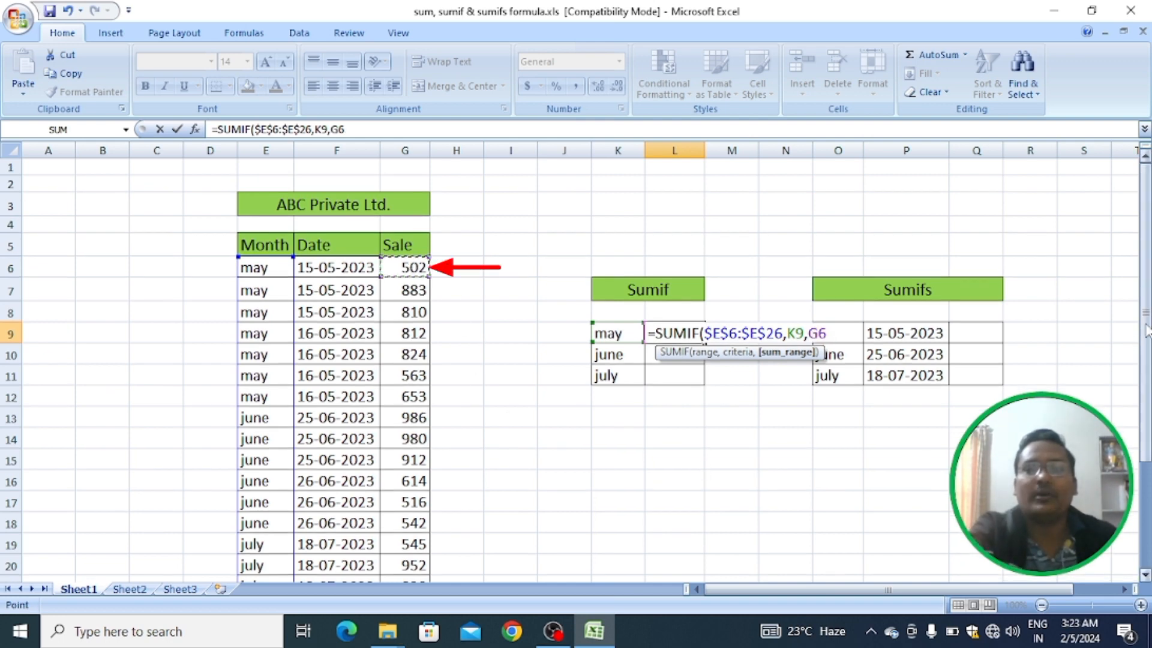
pyautogui.scroll(-3, 631, 512)
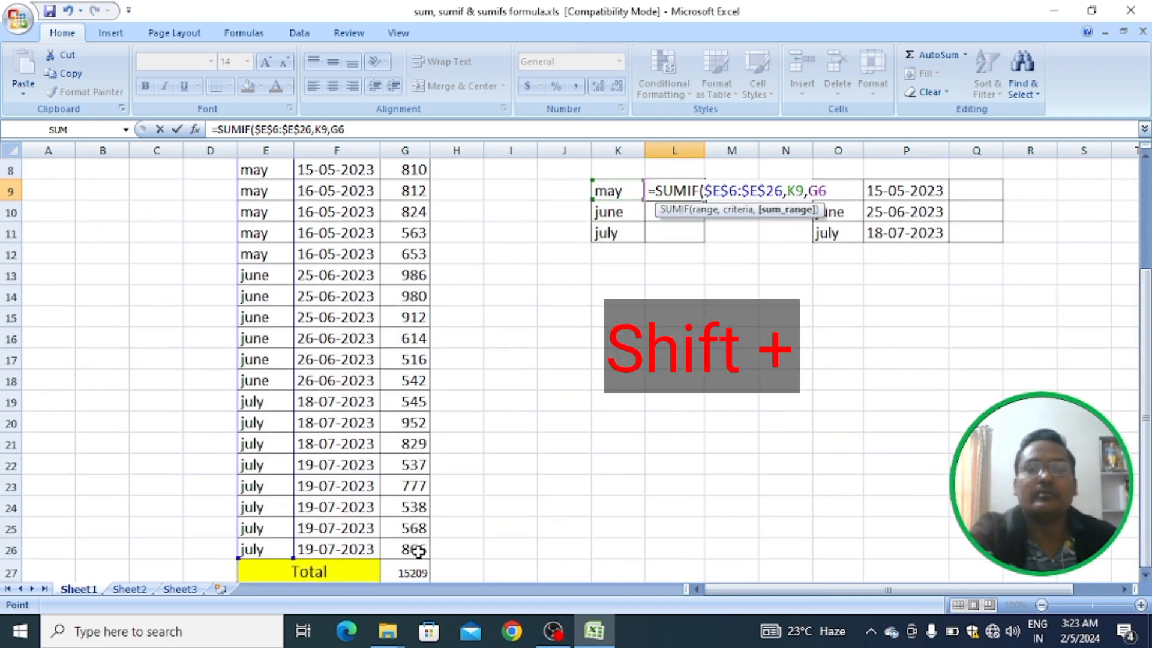
pyautogui.keyDown('shift'); pyautogui.click(418, 551); pyautogui.keyUp('shift')
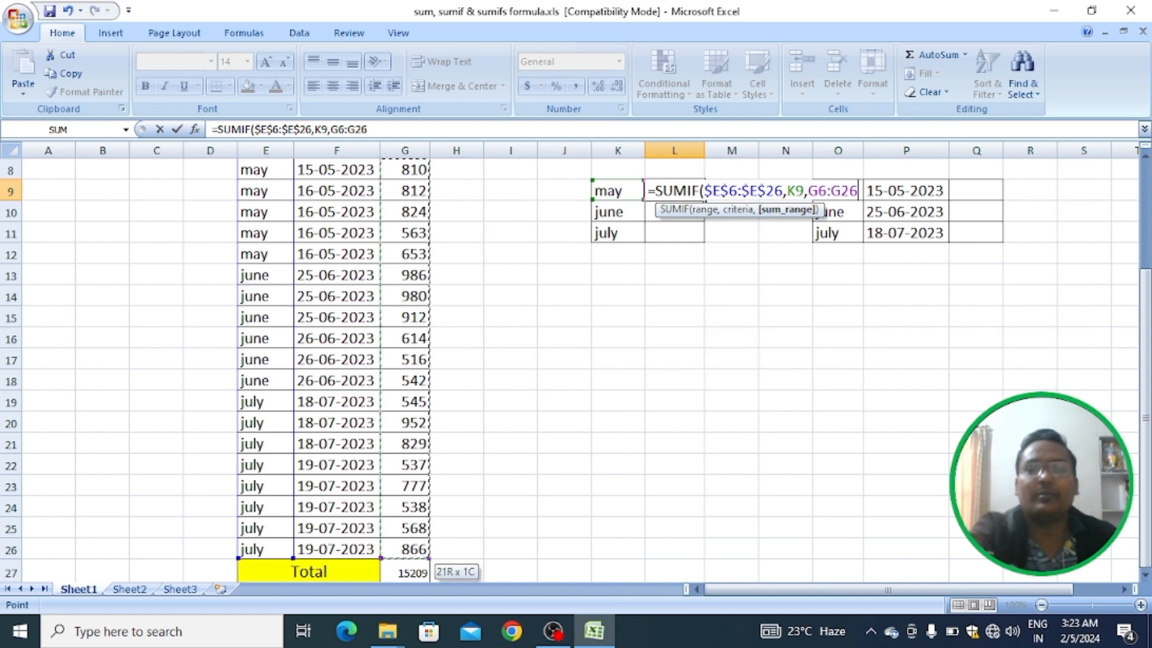
pyautogui.scroll(3, 1138, 507)
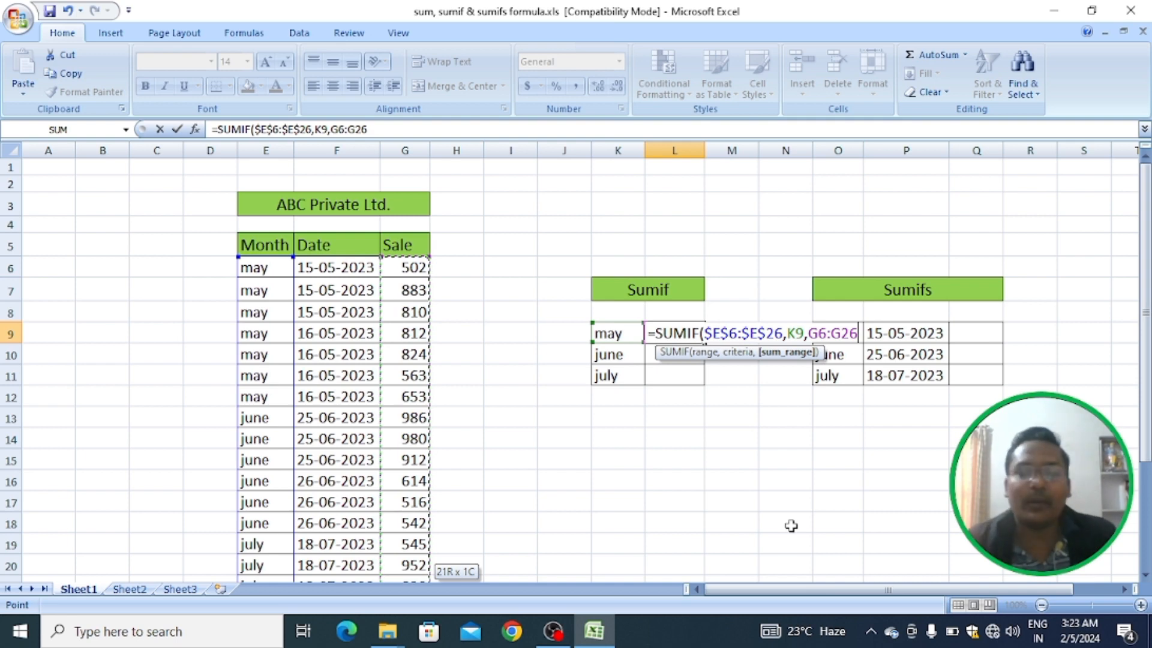
pyautogui.press('F4')
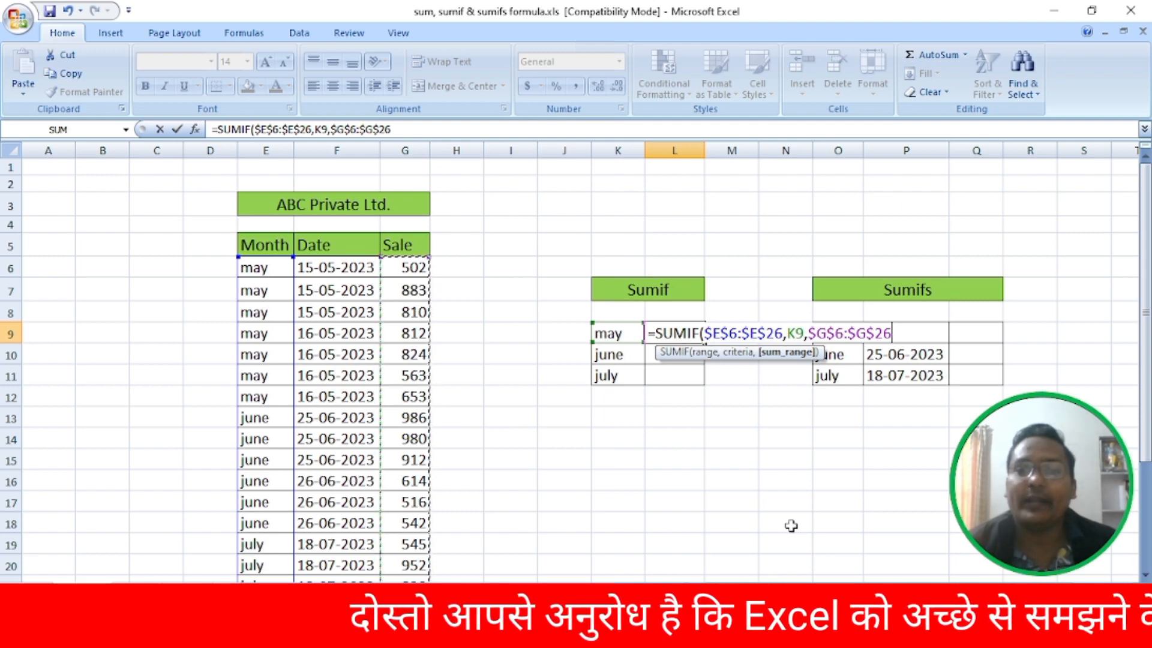
pyautogui.press('Return')
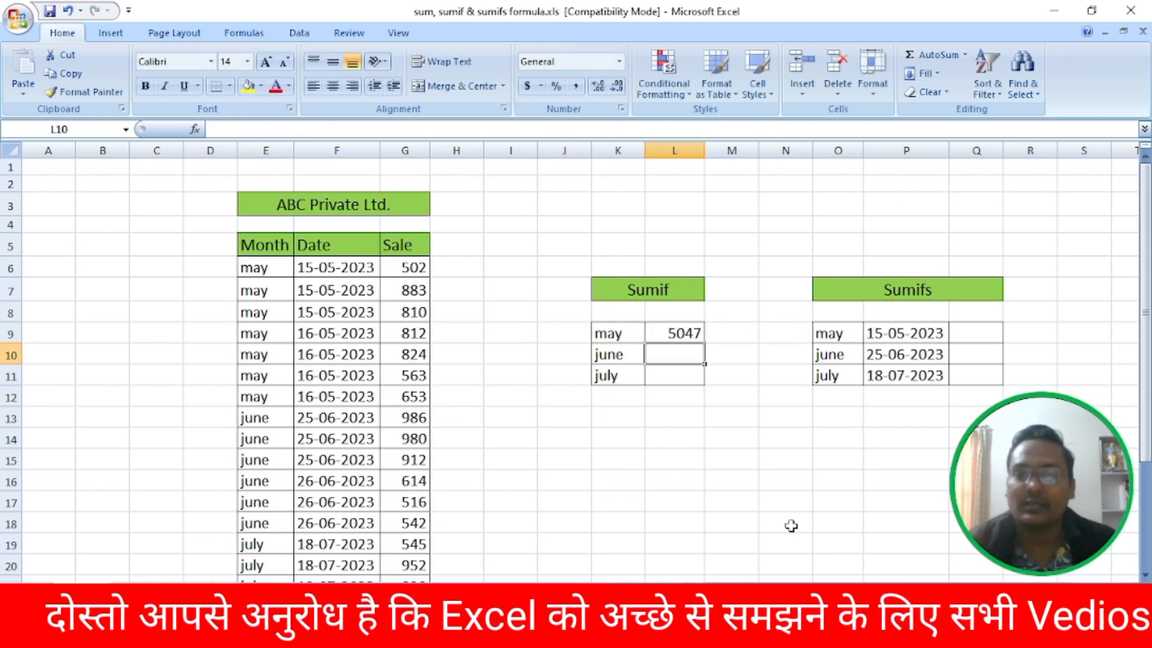
# Fill the SUMIF formula from L9 down to the june and july cells L10:L11
pyautogui.press('Up')
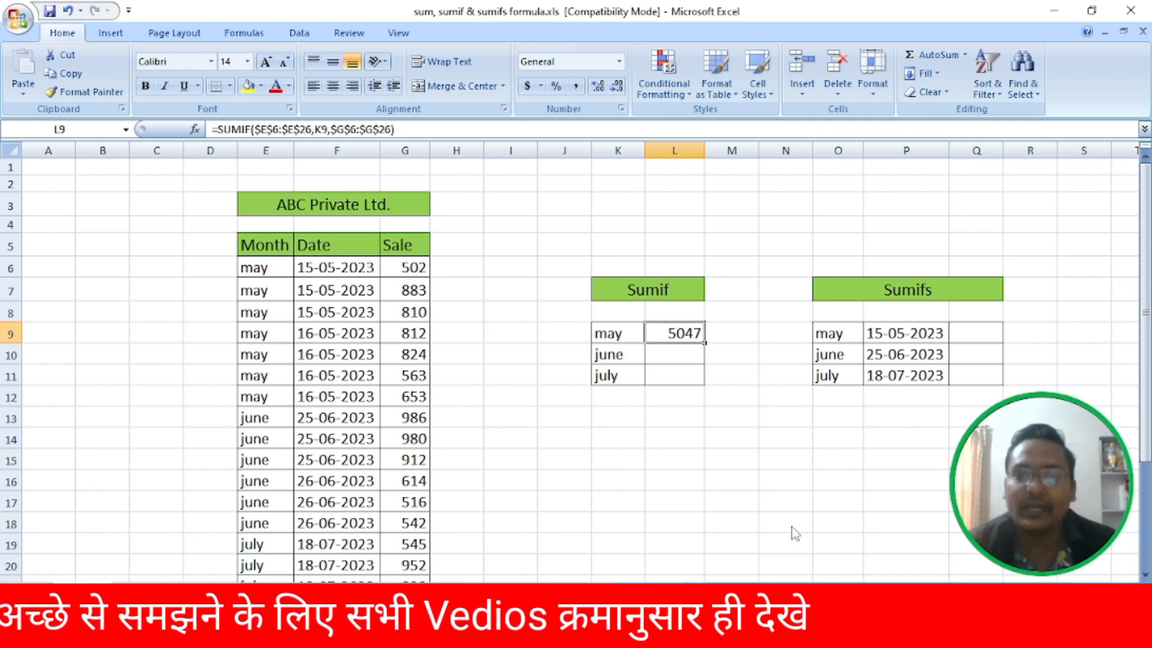
pyautogui.hotkey('shift', 'Down')
pyautogui.hotkey('shift', 'Down')
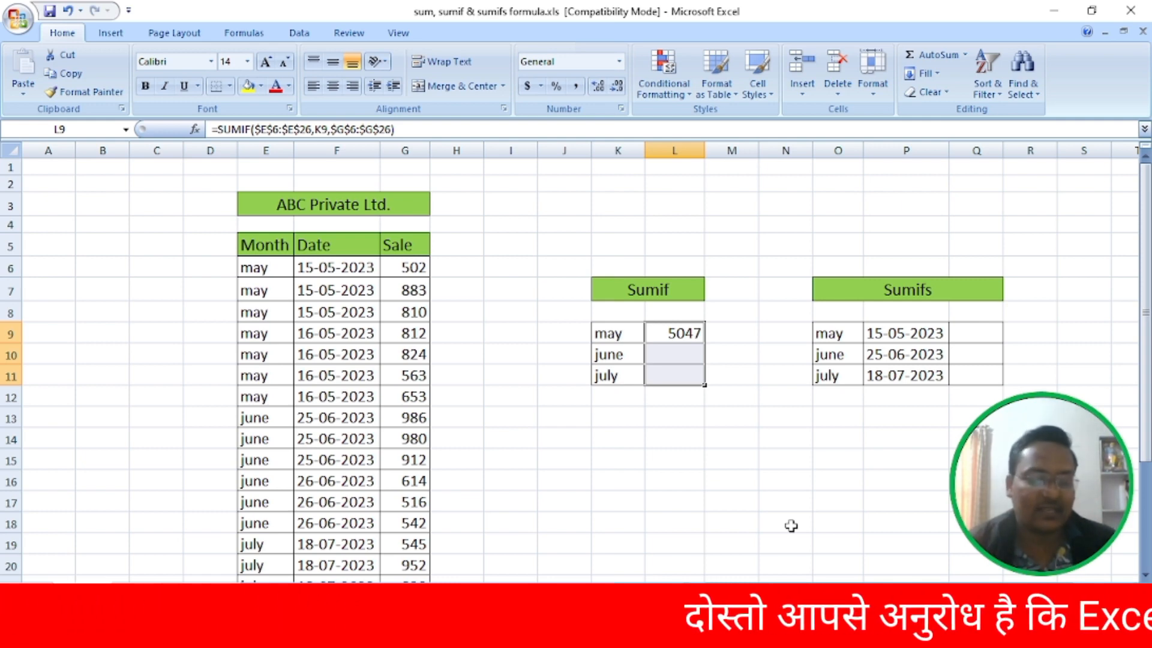
pyautogui.hotkey('ctrl', 'd')
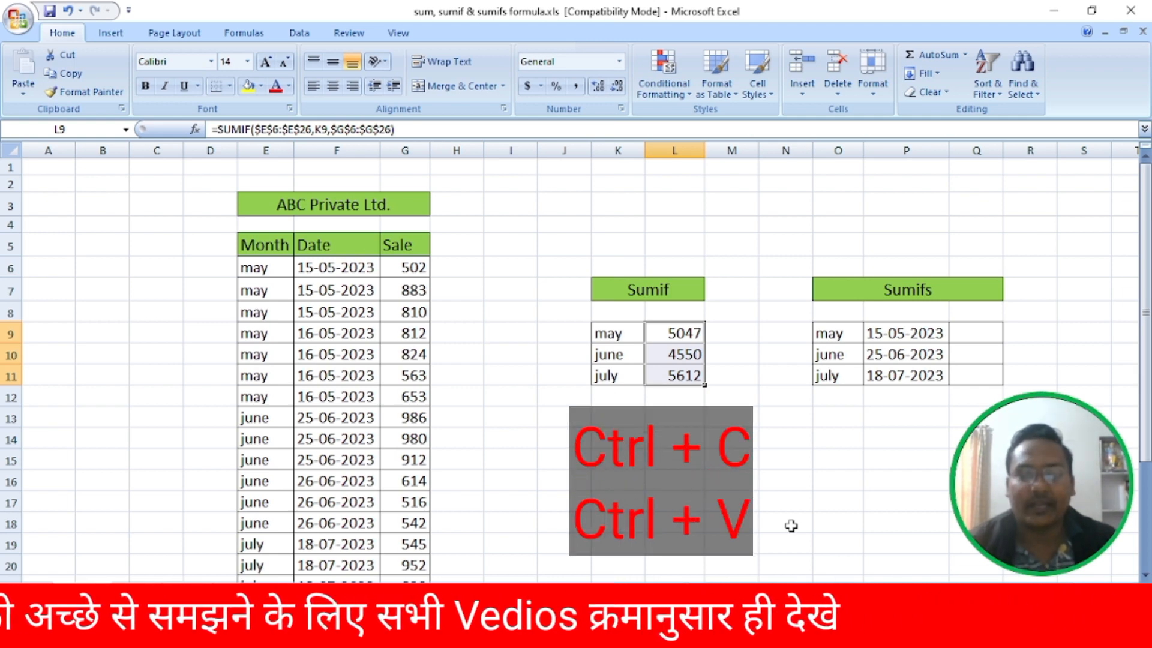
# Start a SUMIFS formula in Q9 with the Sale column as the absolute sum range $G$6:$G$26
pyautogui.click(977, 334)
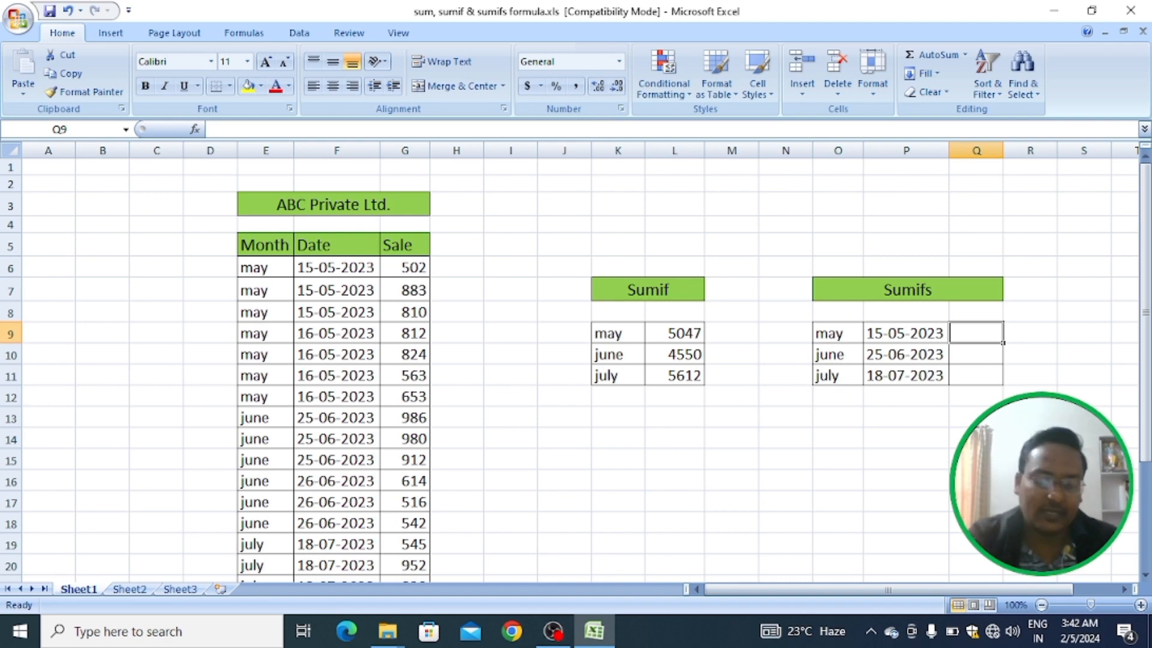
pyautogui.write('=sumifs')
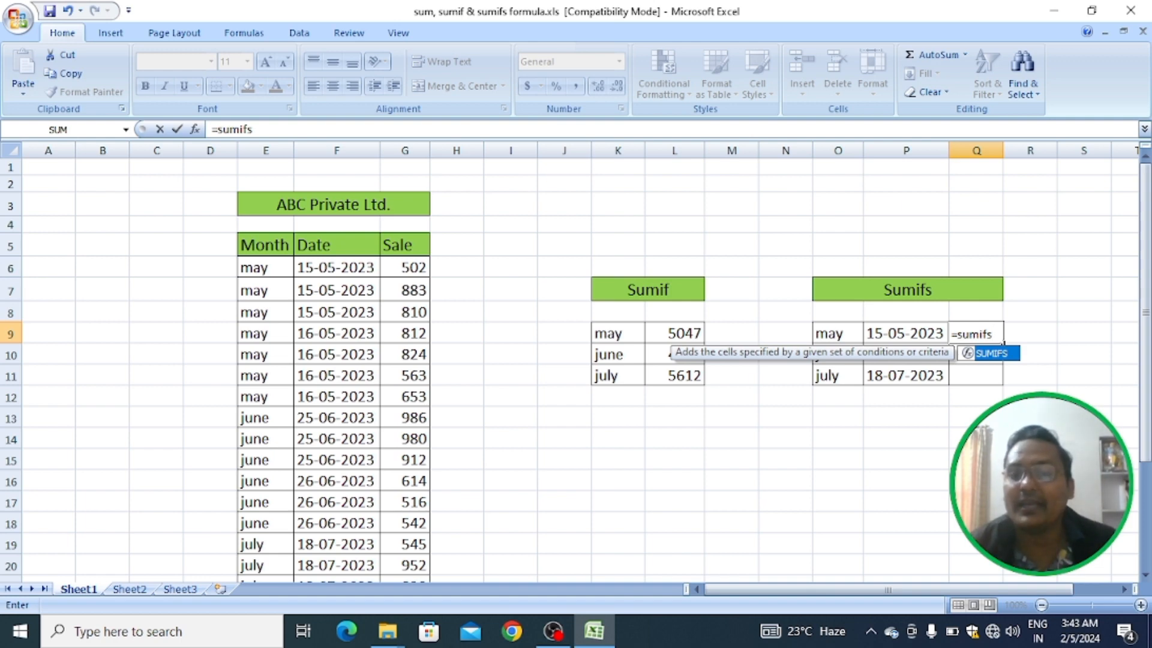
pyautogui.press('Tab')
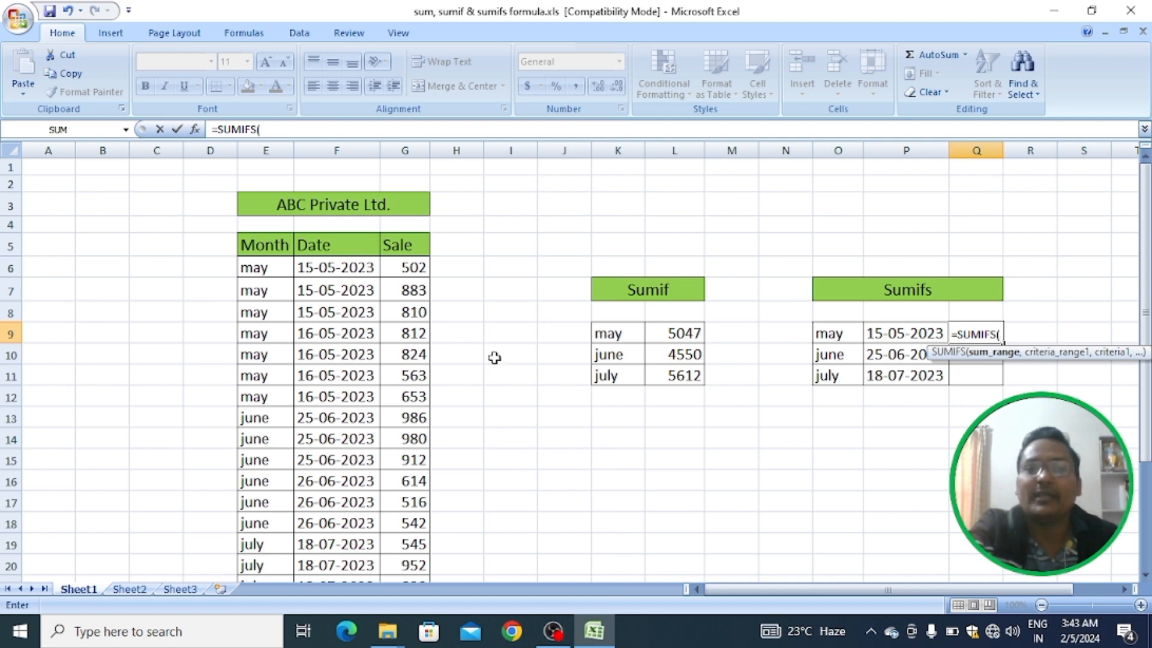
pyautogui.click(412, 269)
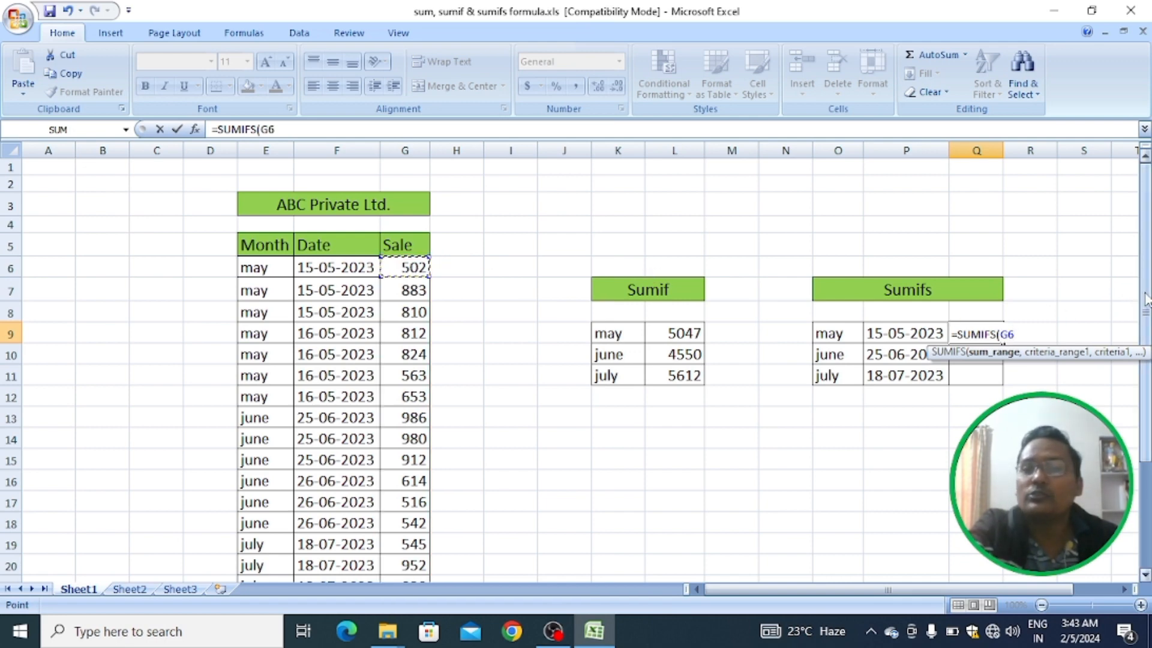
pyautogui.moveTo(1145, 294); pyautogui.dragTo(1145, 300)
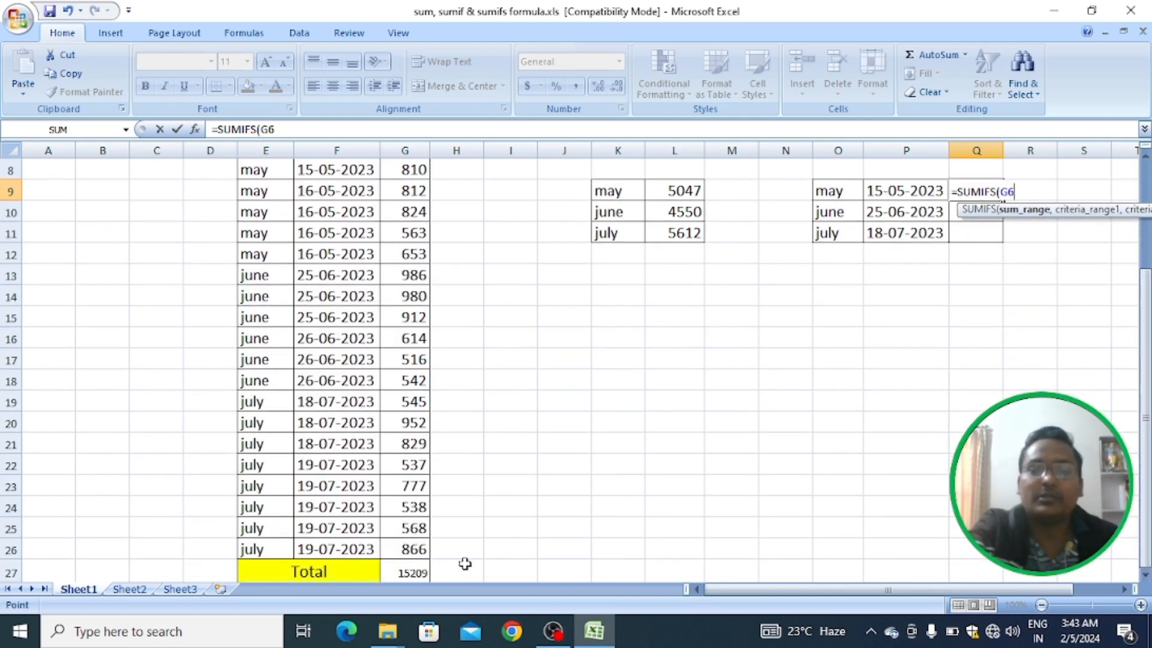
pyautogui.keyDown('shift'); pyautogui.click(424, 549); pyautogui.keyUp('shift')
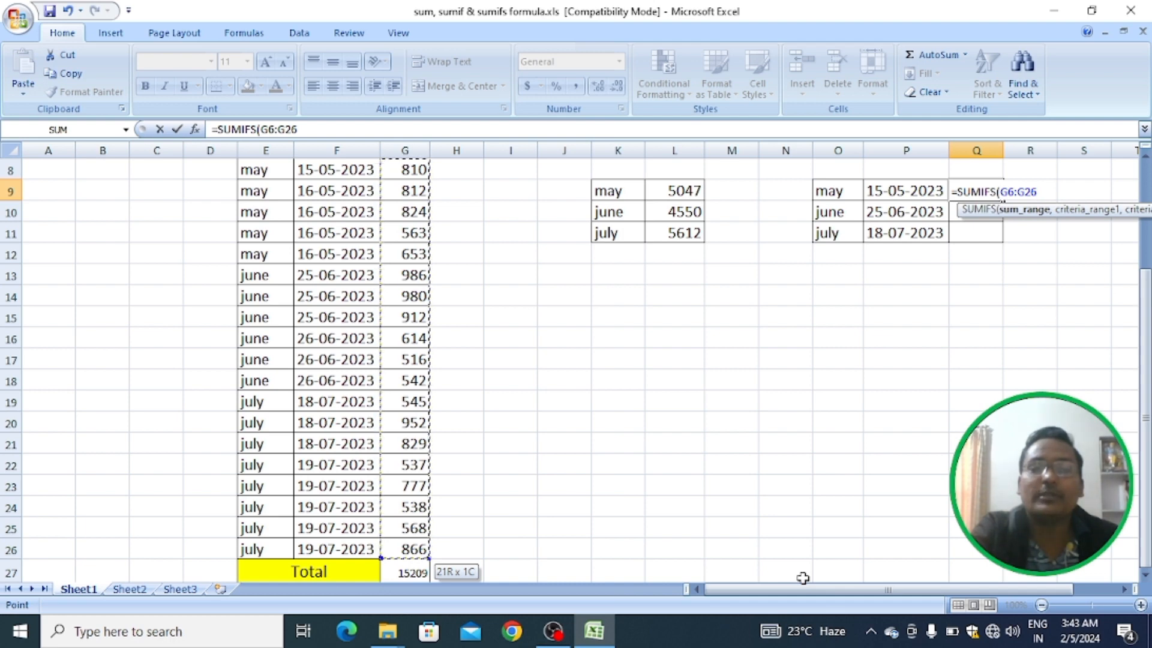
pyautogui.press('F4')
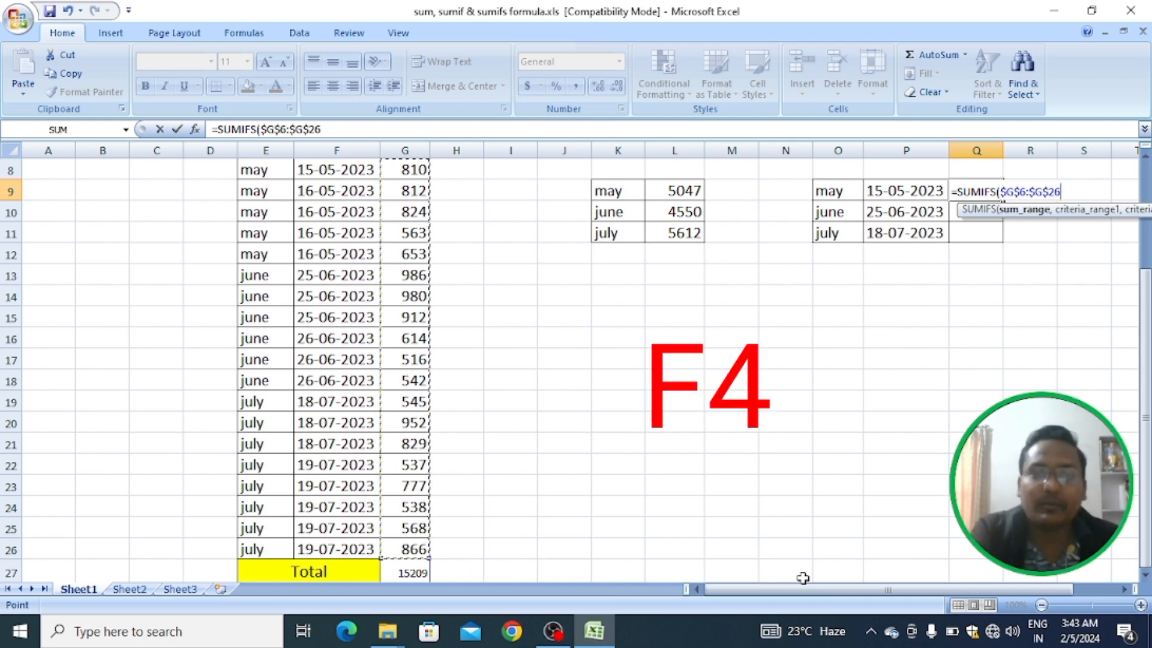
pyautogui.write(',')
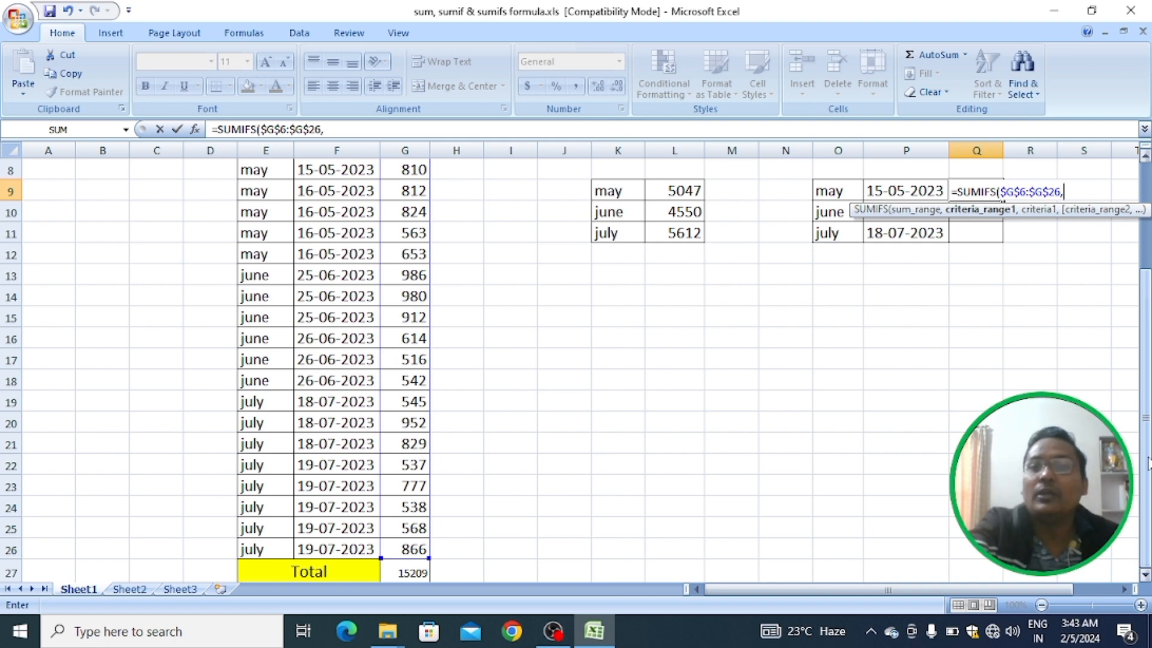
# Add the Month column to the SUMIFS in Q9 as the absolute first criteria range $E$6:$E$26
pyautogui.scroll(3, 1147, 462)
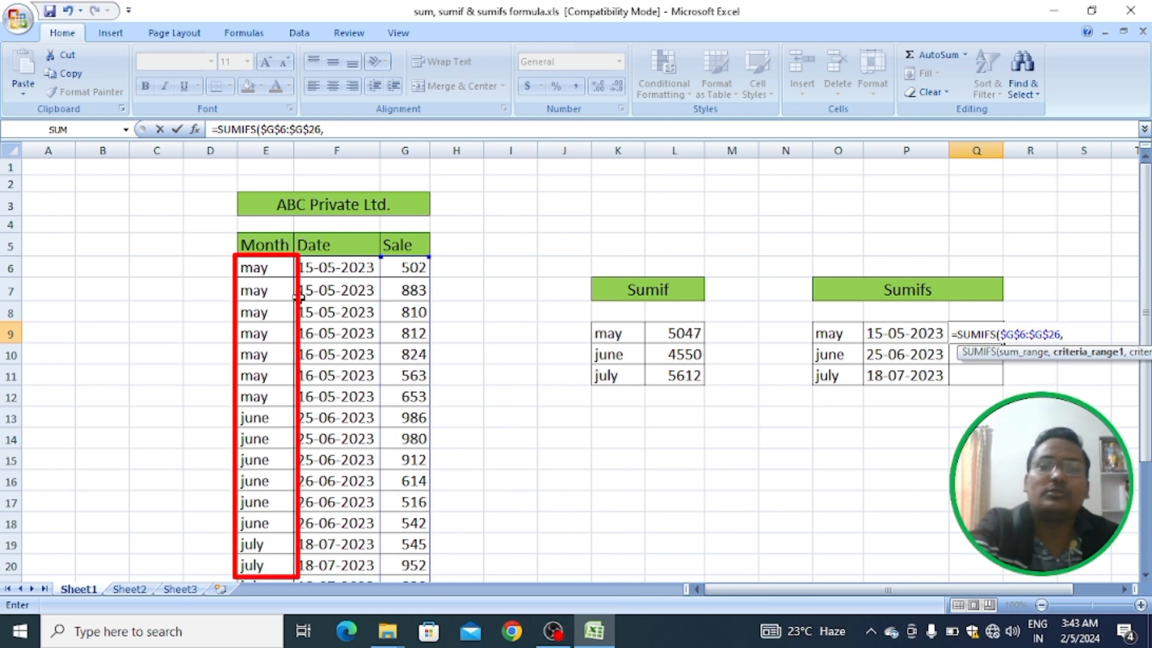
pyautogui.click(268, 263)
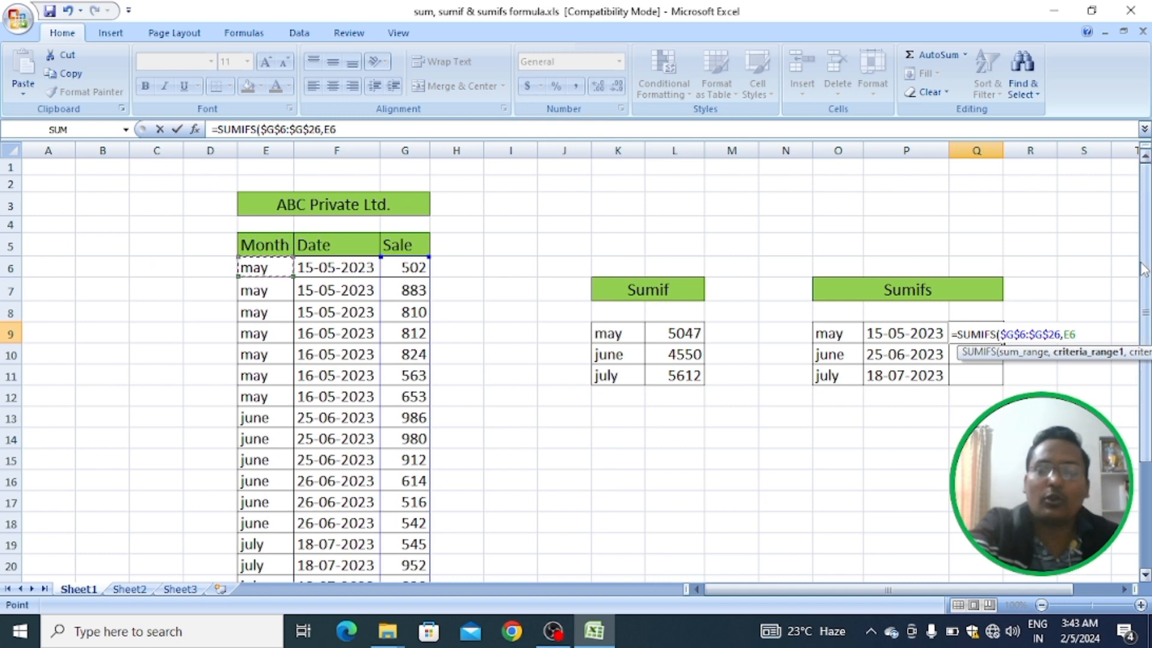
pyautogui.moveTo(1143, 260); pyautogui.dragTo(1145, 441)
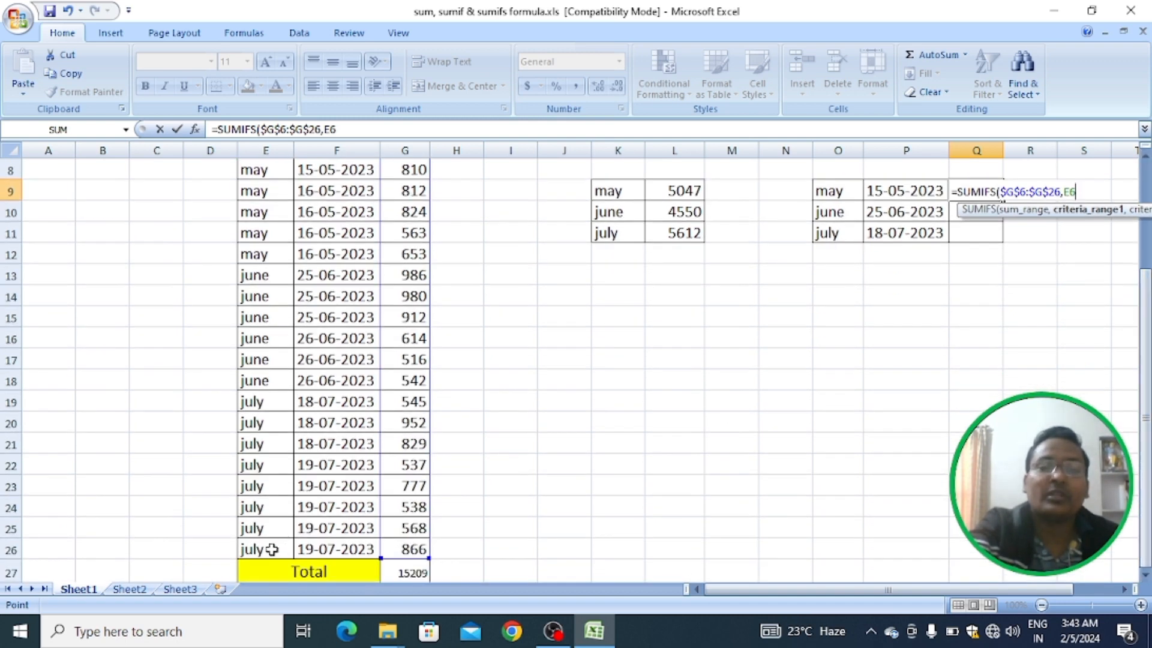
pyautogui.keyDown('shift'); pyautogui.click(272, 549); pyautogui.keyUp('shift')
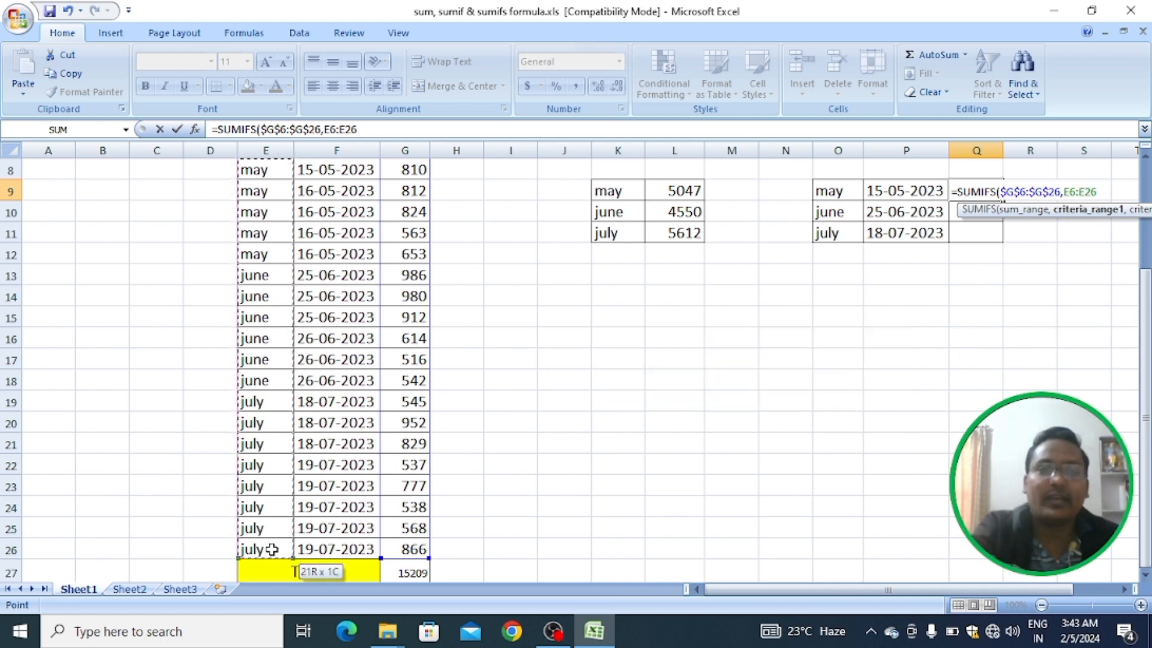
pyautogui.press('F4')
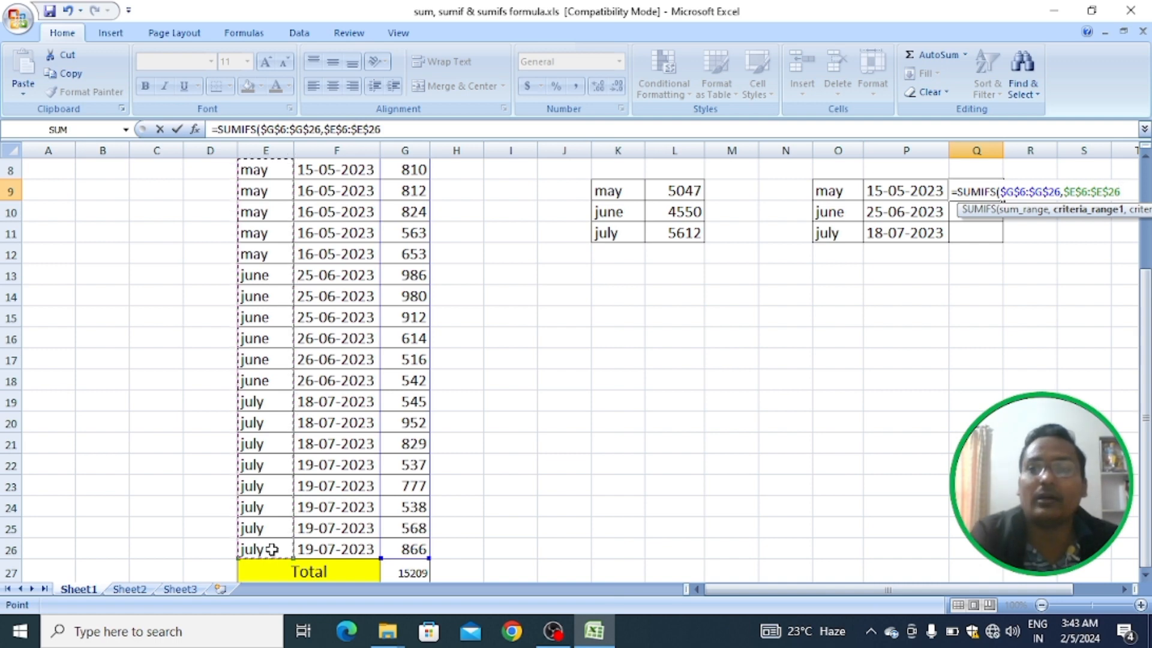
# Set the month cell O9 as the first criterion of the SUMIFS in Q9
pyautogui.write(',')
pyautogui.scroll(3, 820, 520)
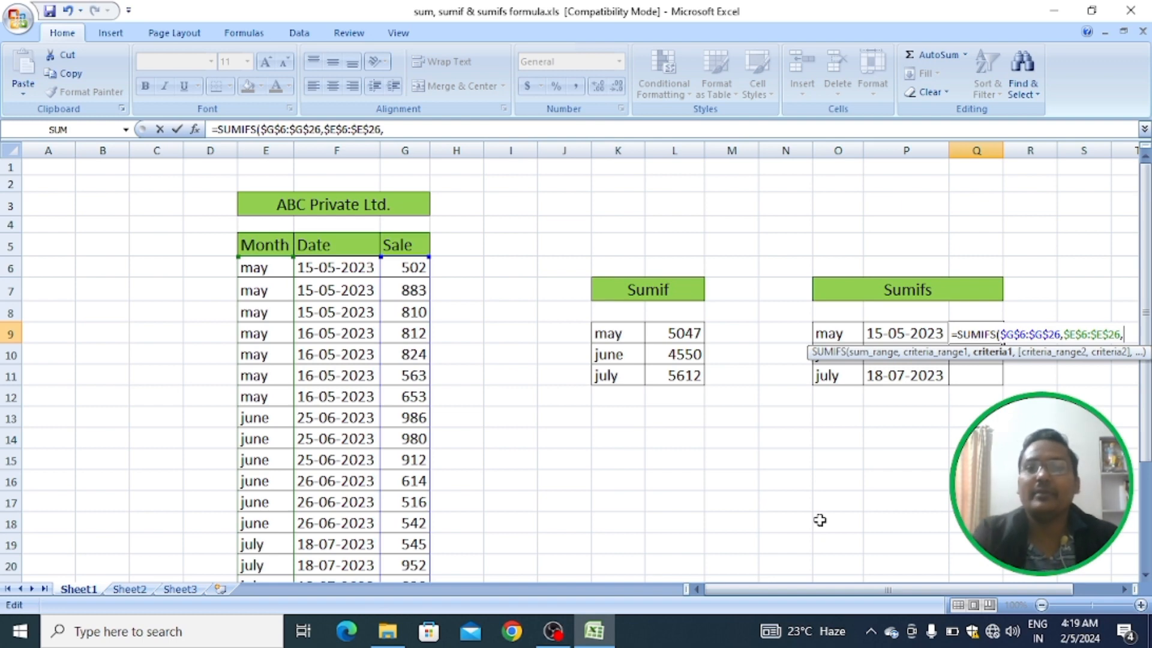
pyautogui.click(829, 335)
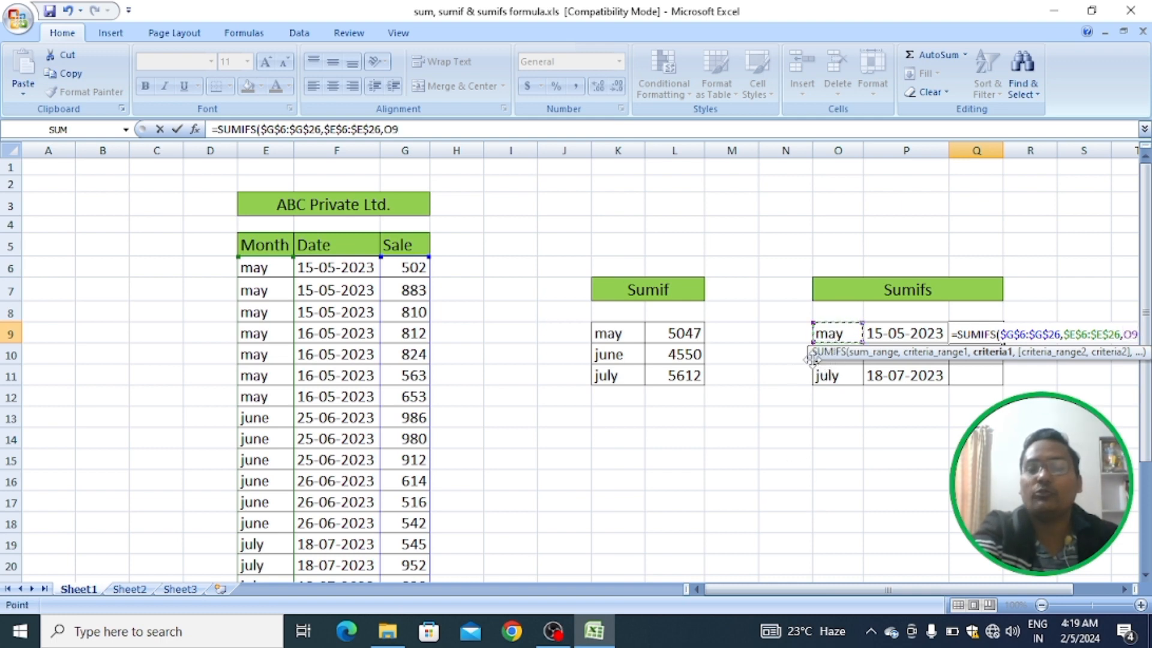
pyautogui.moveTo(813, 359); pyautogui.dragTo(200, 423)
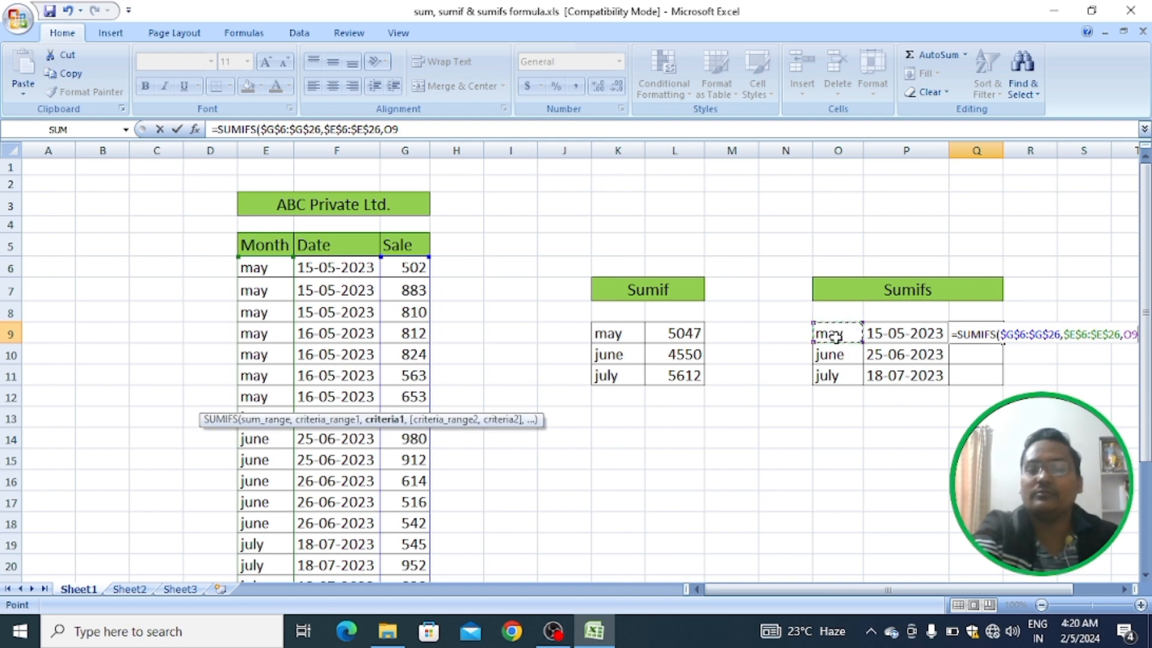
pyautogui.moveTo(810, 322)
pyautogui.mouseDown()
pyautogui.moveTo(864, 387)
pyautogui.moveTo(813, 324)
pyautogui.mouseUp()
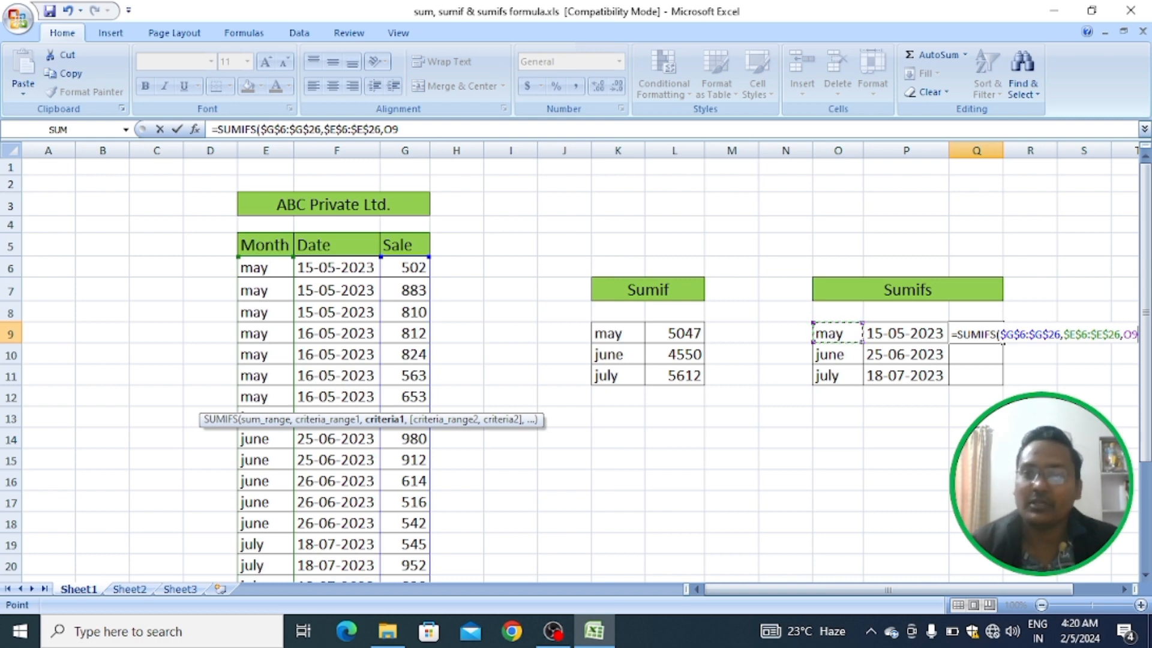
# Add the Date column to the SUMIFS in Q9 as the absolute second criteria range $F$6:$F$26
pyautogui.write(',')
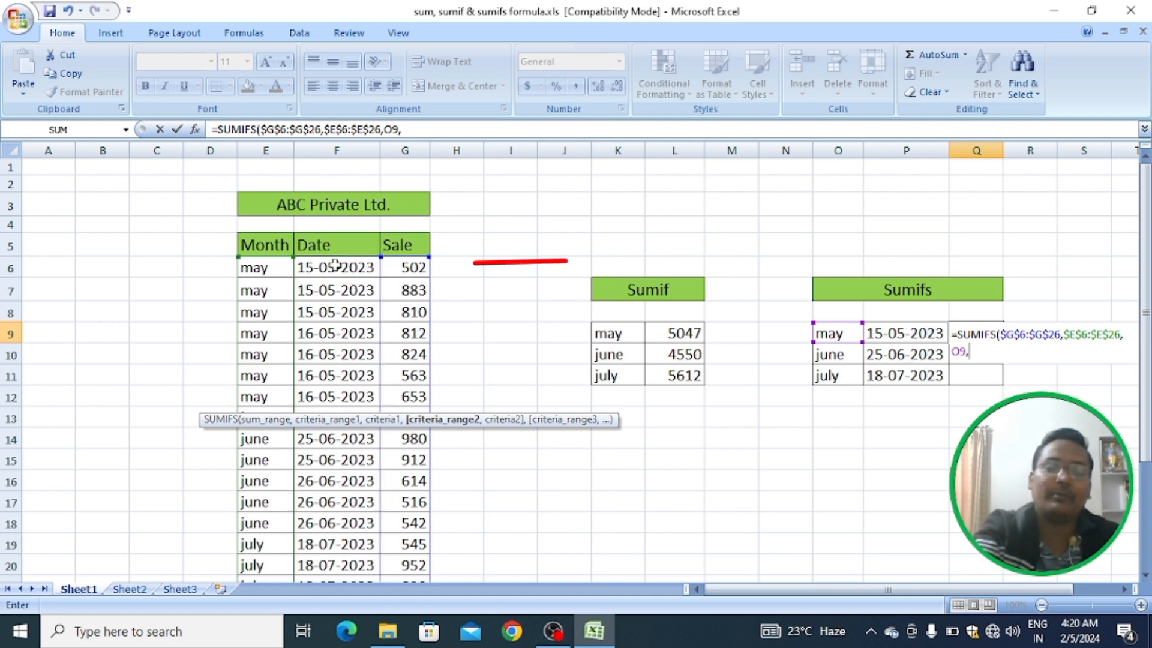
pyautogui.click(336, 264)
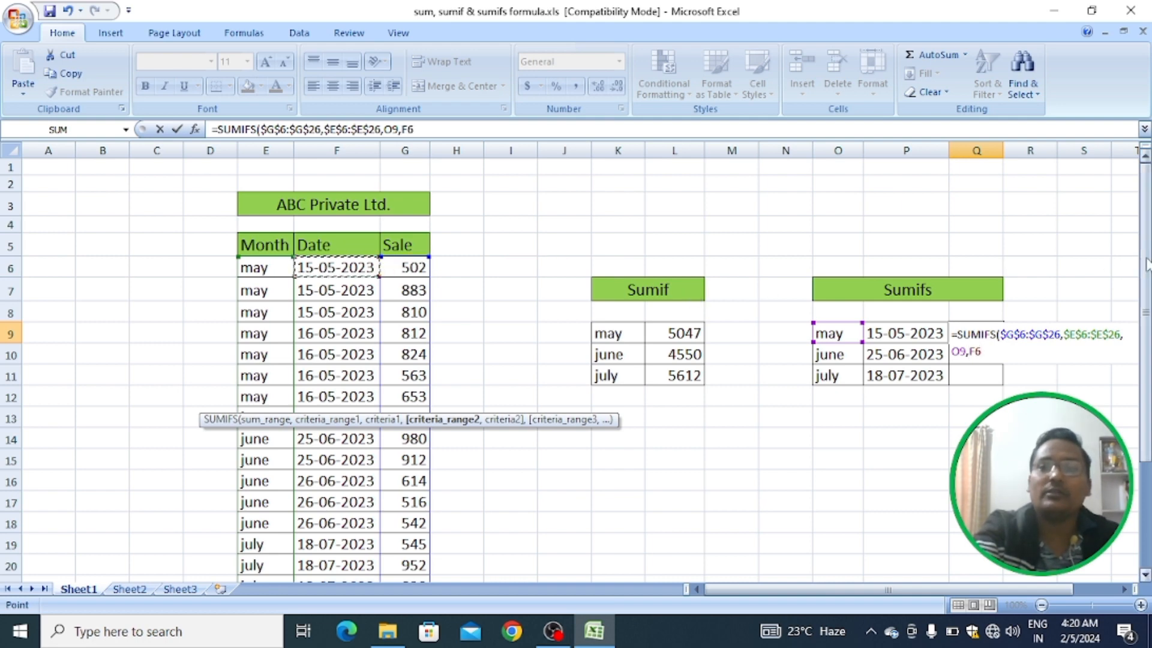
pyautogui.moveTo(1146, 240); pyautogui.dragTo(1146, 258)
pyautogui.moveTo(1149, 408); pyautogui.dragTo(1149, 408)
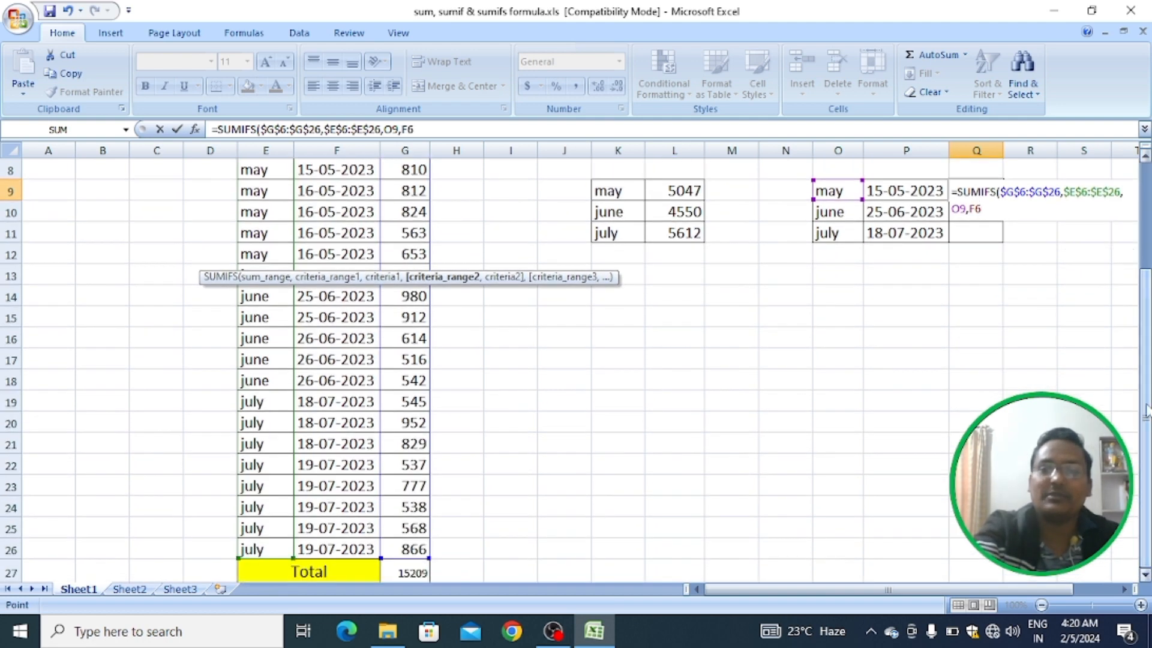
pyautogui.keyDown('shift'); pyautogui.click(360, 550); pyautogui.keyUp('shift')
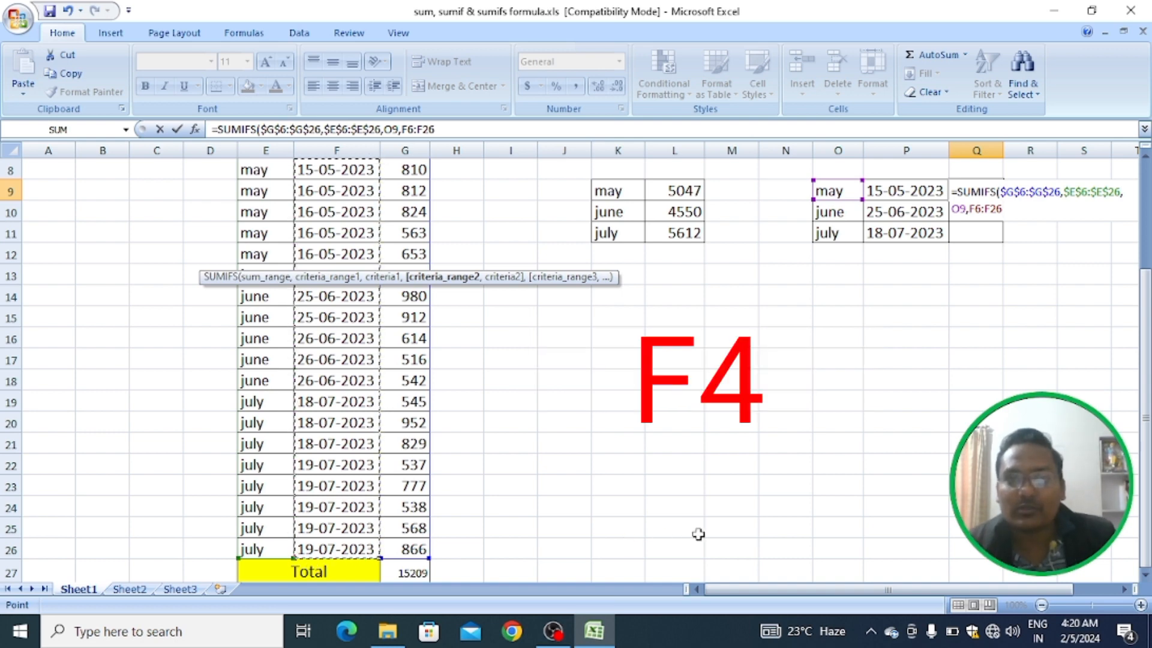
pyautogui.press('F4')
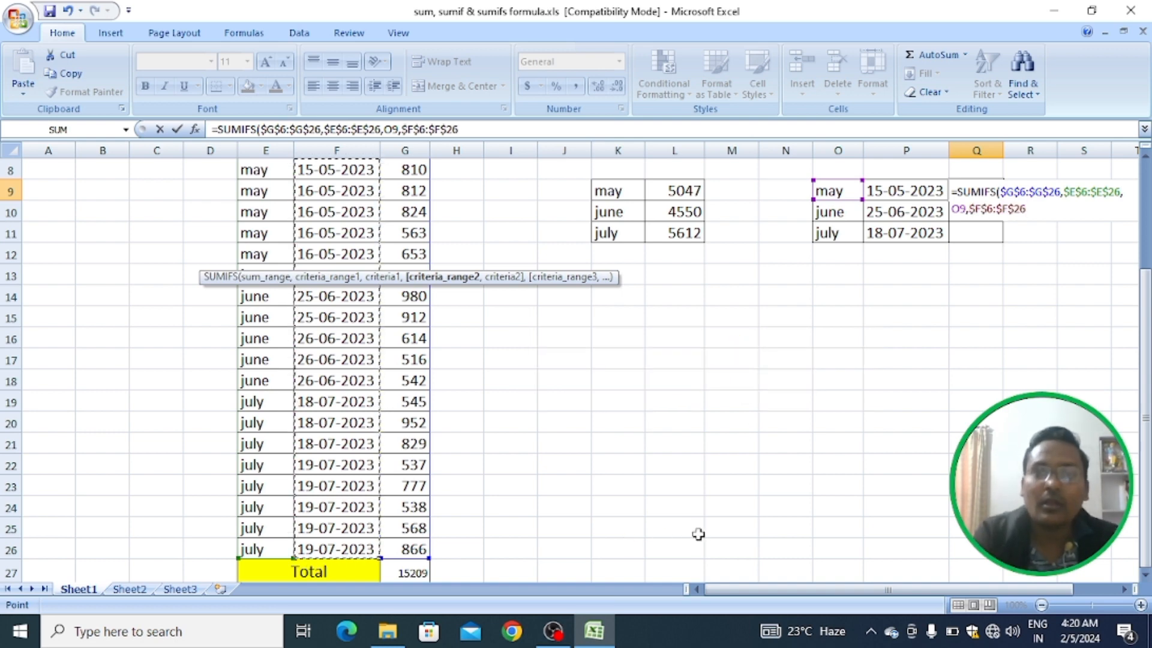
# Complete the SUMIFS in Q9 with the date cell P9 as the second criterion
pyautogui.write(',')
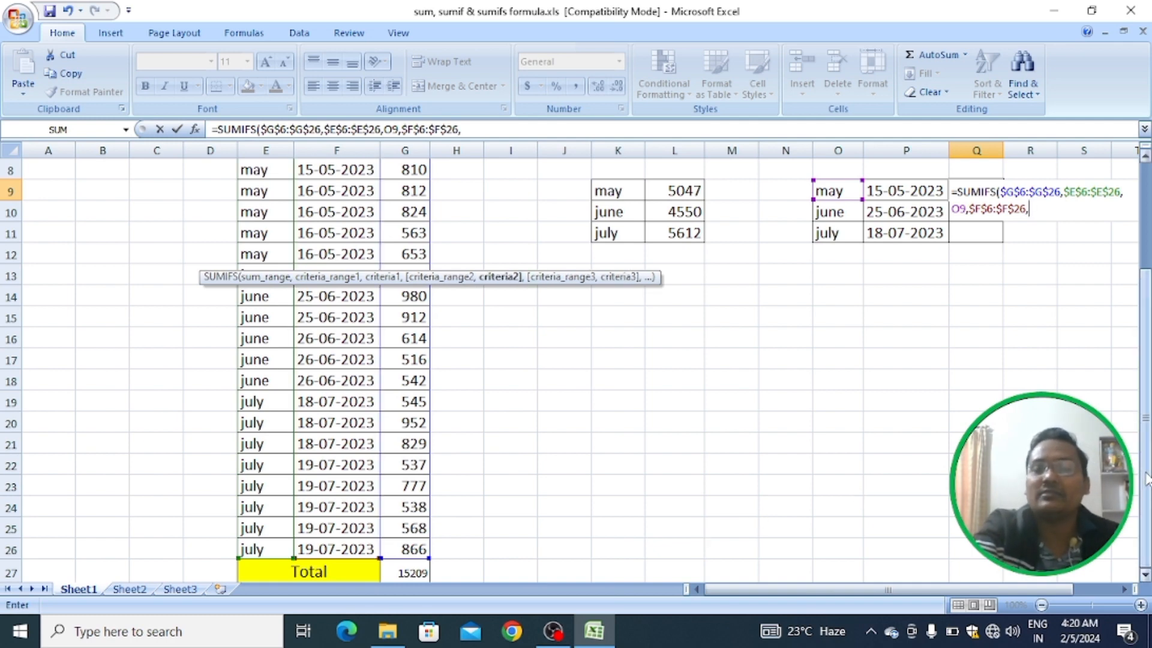
pyautogui.scroll(3, 1138, 471)
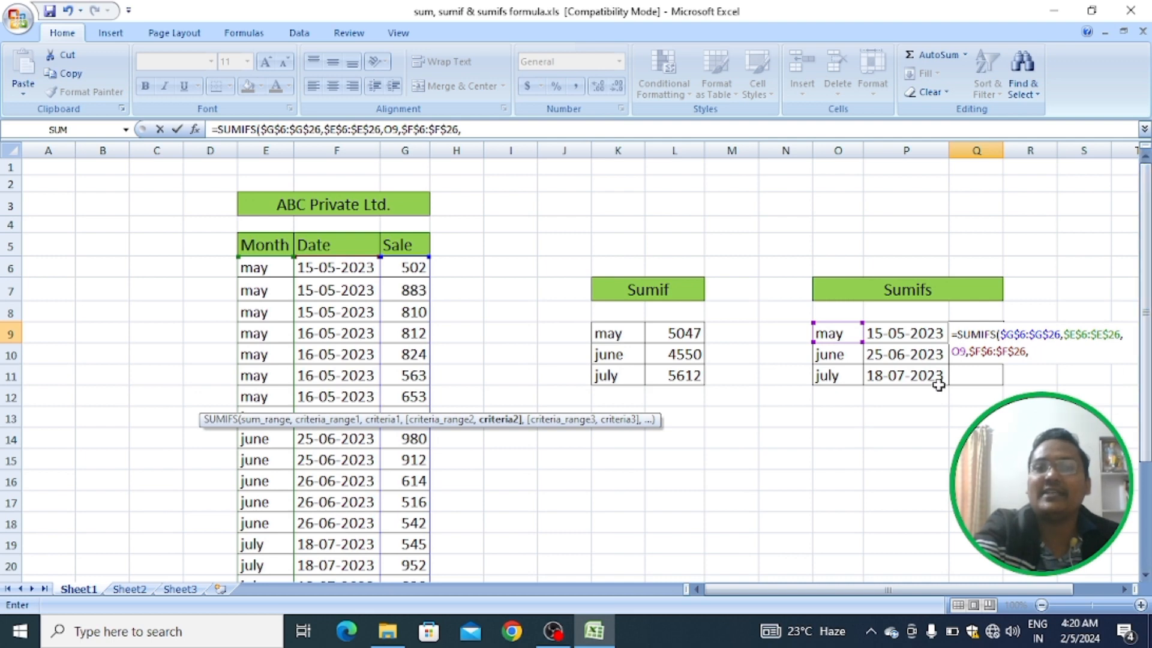
pyautogui.click(913, 334)
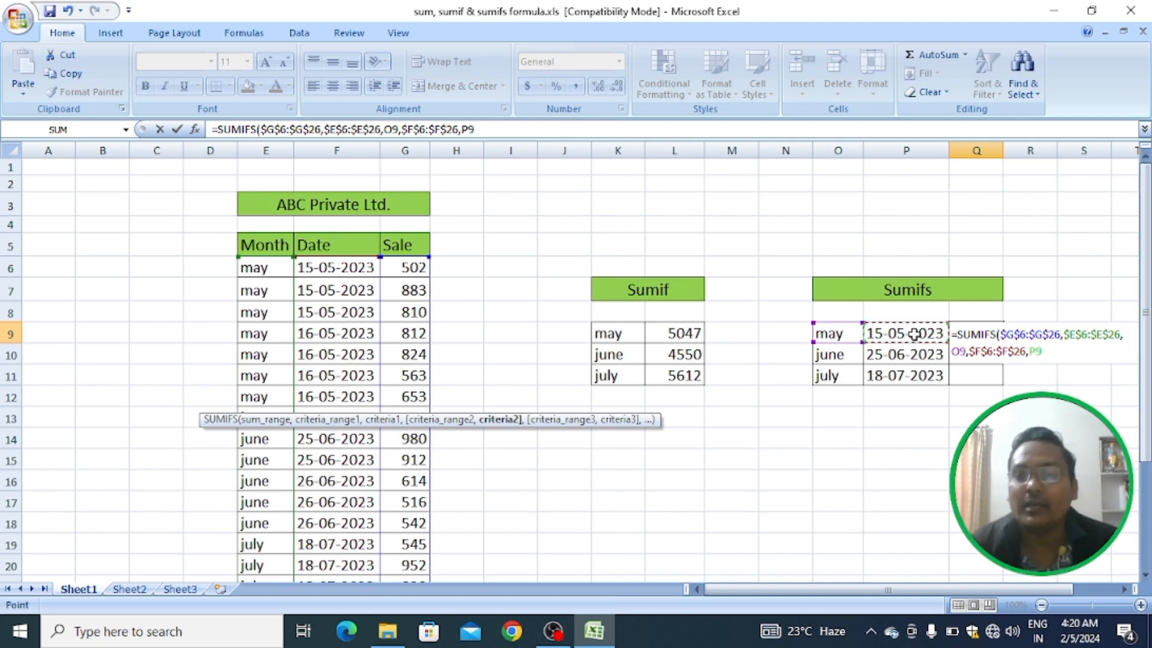
pyautogui.moveTo(864, 363); pyautogui.dragTo(951, 387)
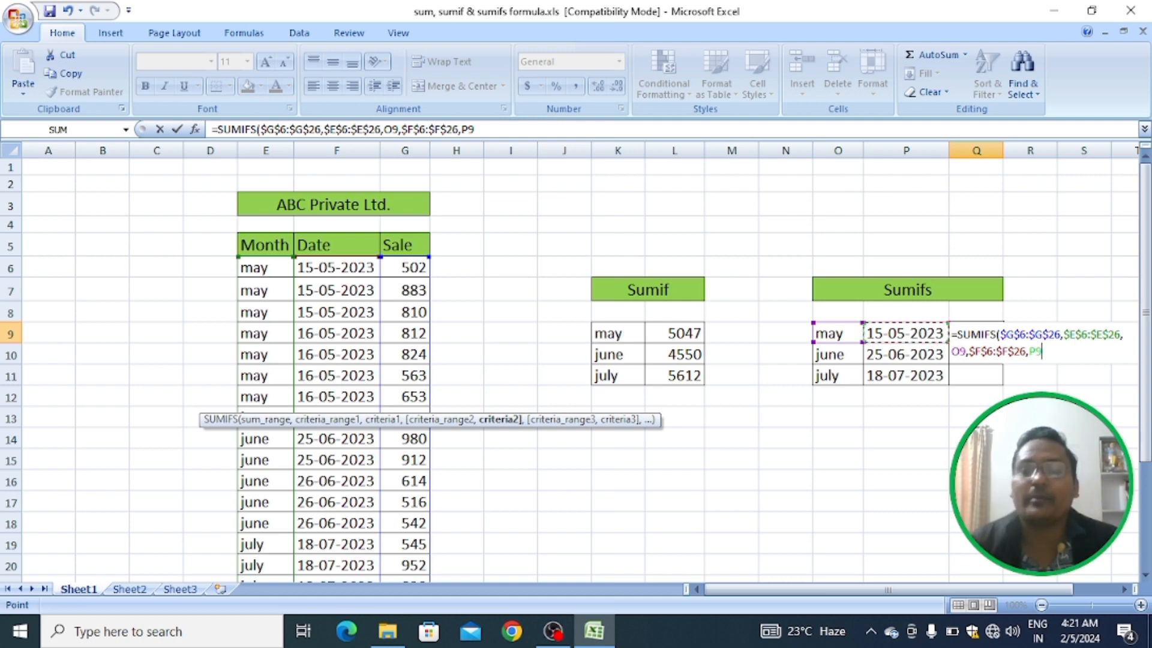
pyautogui.press('Return')
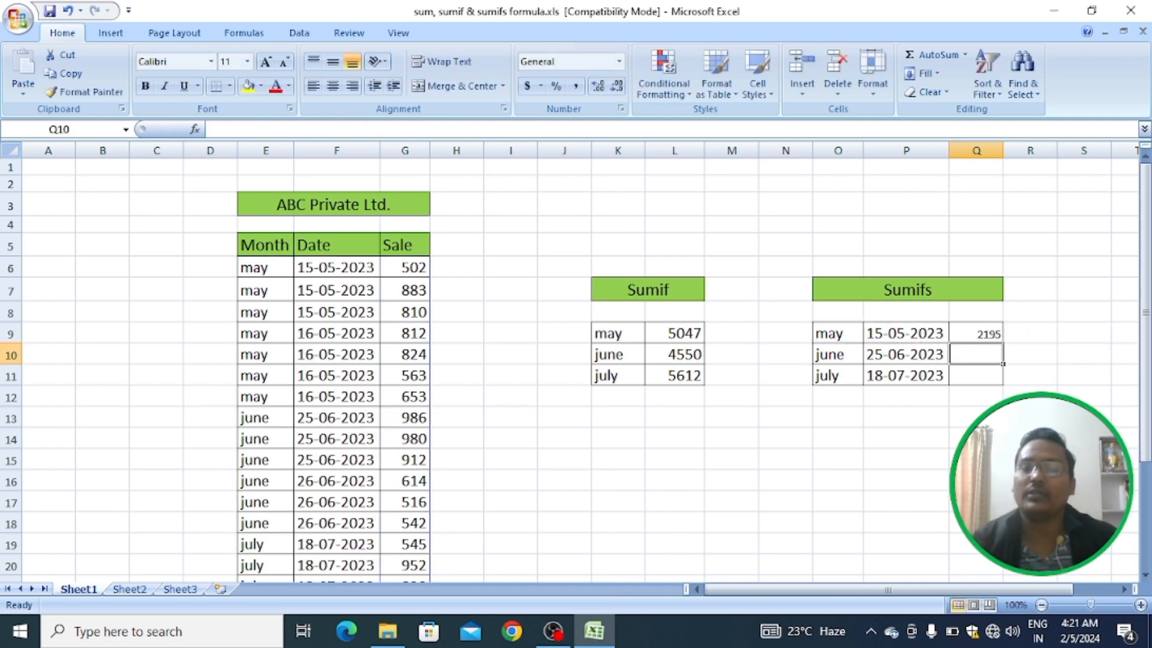
# Fill the SUMIFS formula from Q9 down to the june and july cells Q10:Q11
pyautogui.click(976, 334)
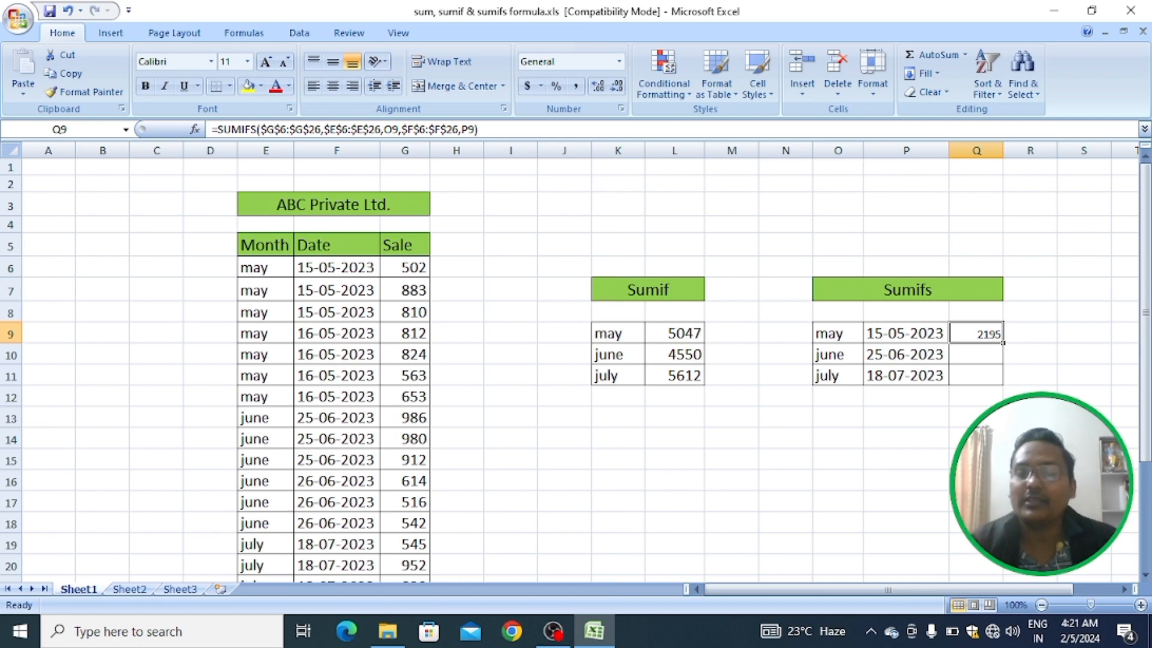
pyautogui.moveTo(976, 333); pyautogui.dragTo(976, 376)
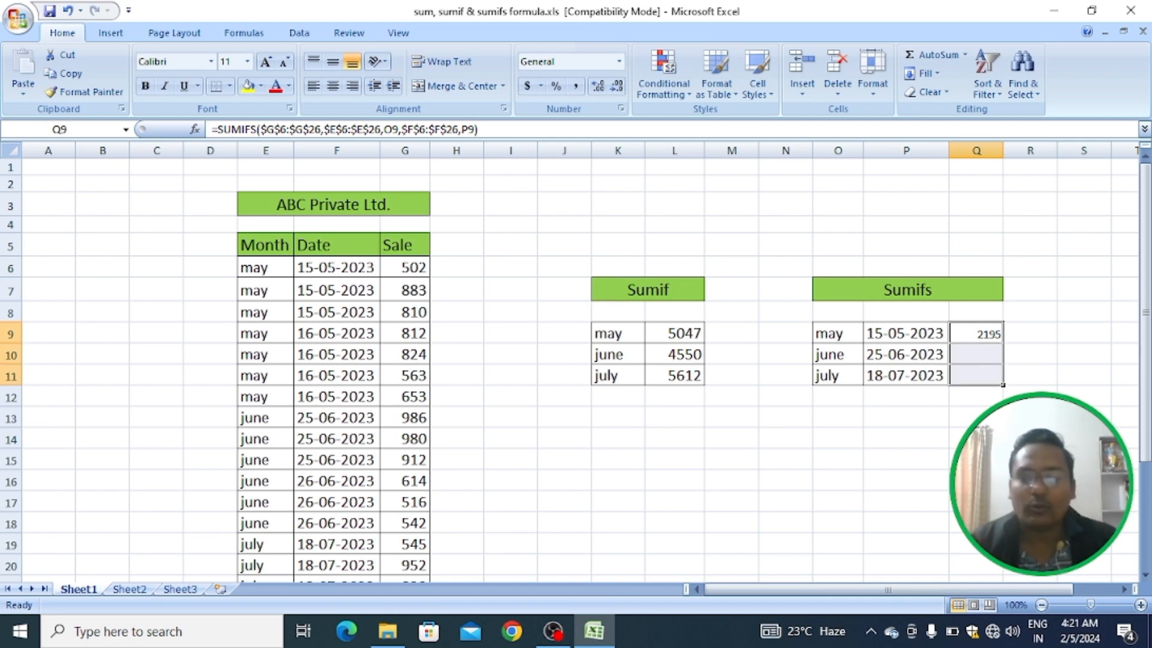
pyautogui.hotkey('ctrl', 'd')
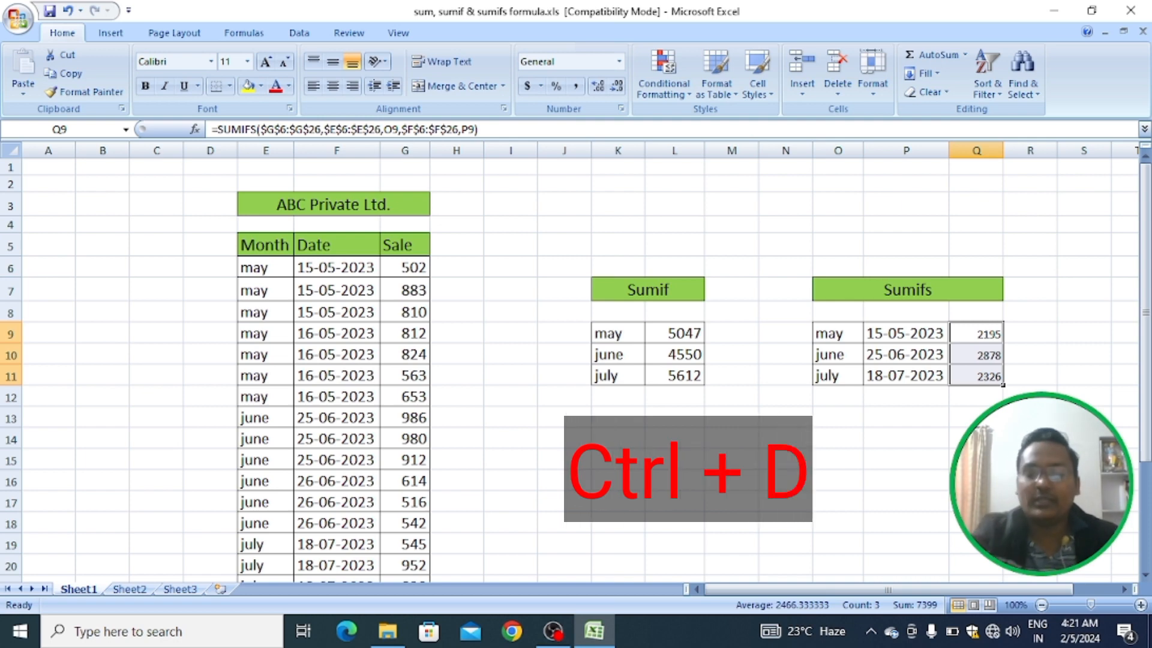
pyautogui.click(1030, 460)
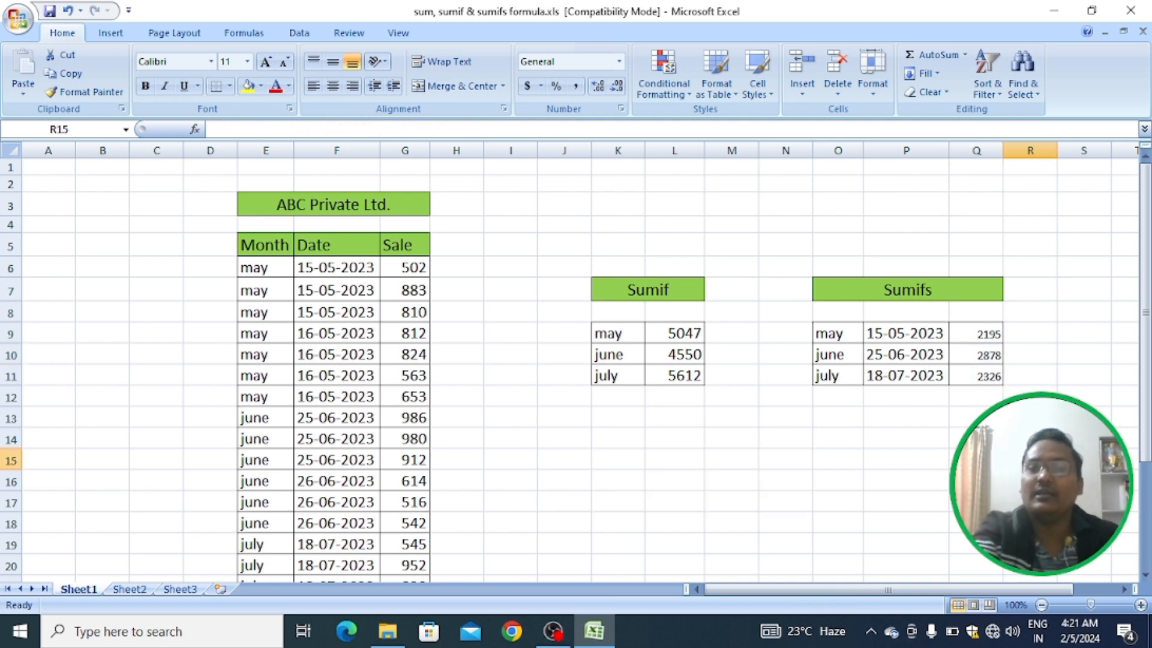